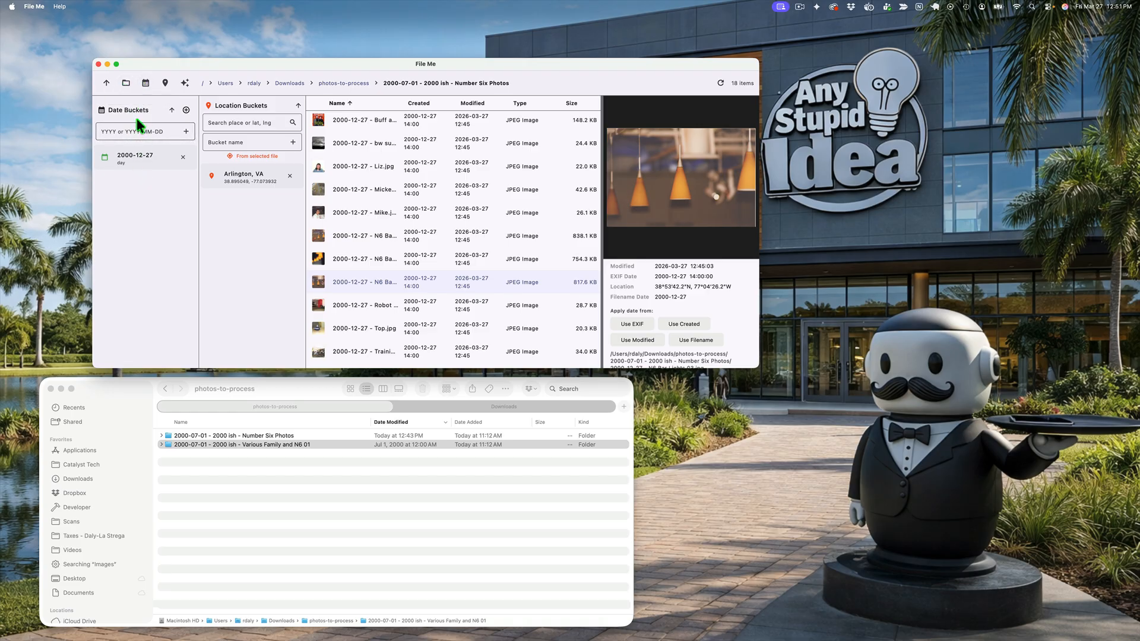
Step: Hide and restore the Date Buckets column, and do the same with the Location Buckets column
{"action": "left_click", "coordinate": [146, 83]}
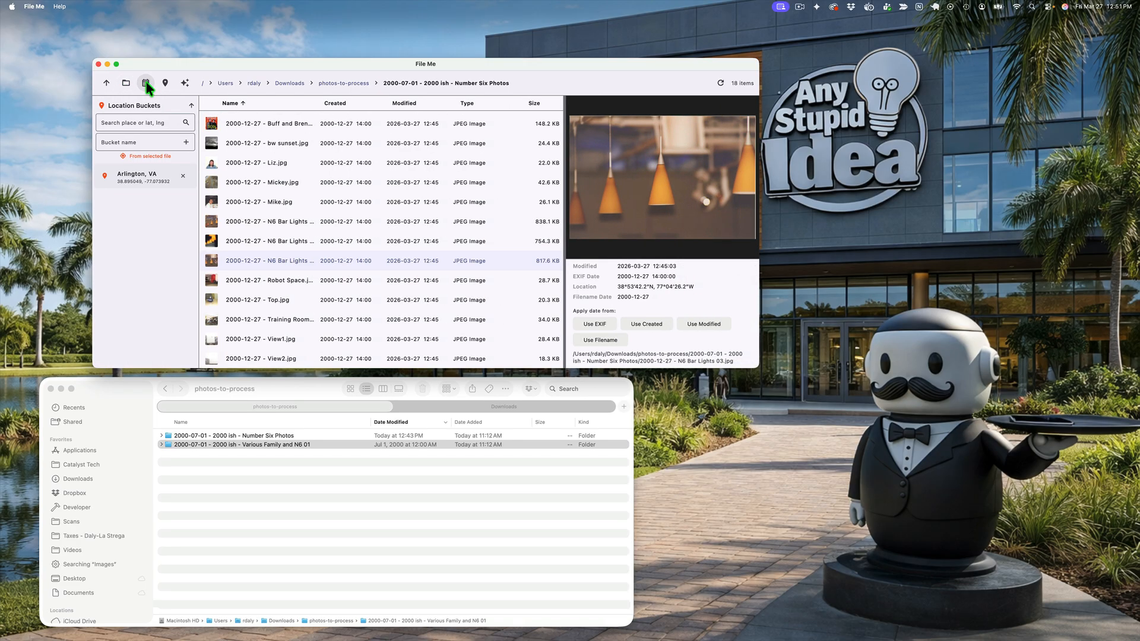
{"action": "left_click", "coordinate": [146, 84]}
{"action": "left_click", "coordinate": [166, 83]}
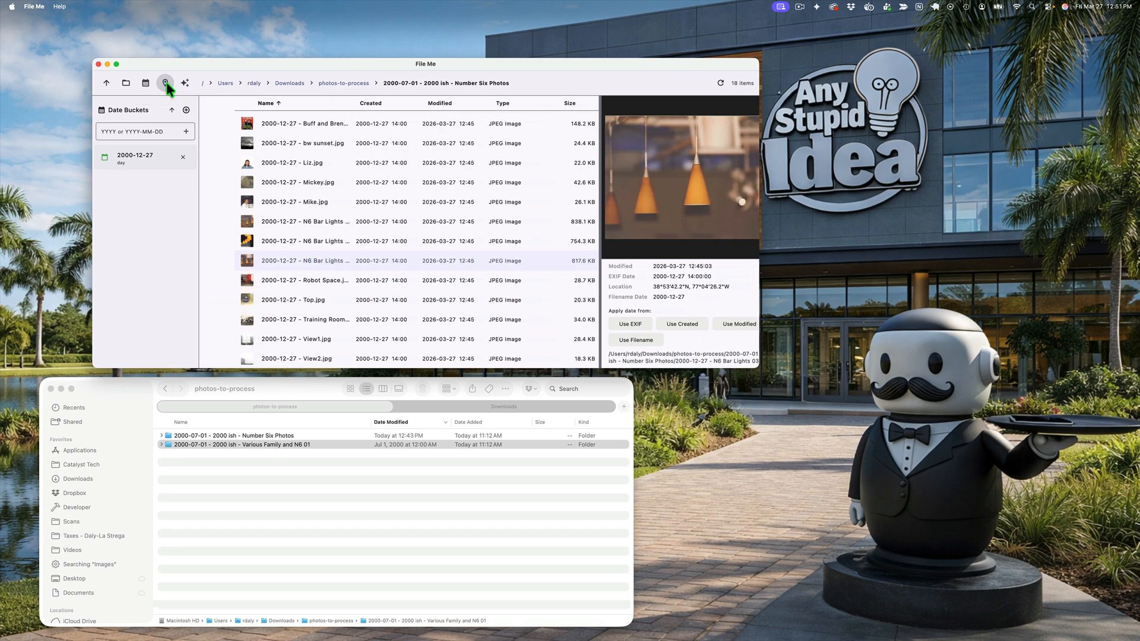
{"action": "left_click", "coordinate": [167, 83]}
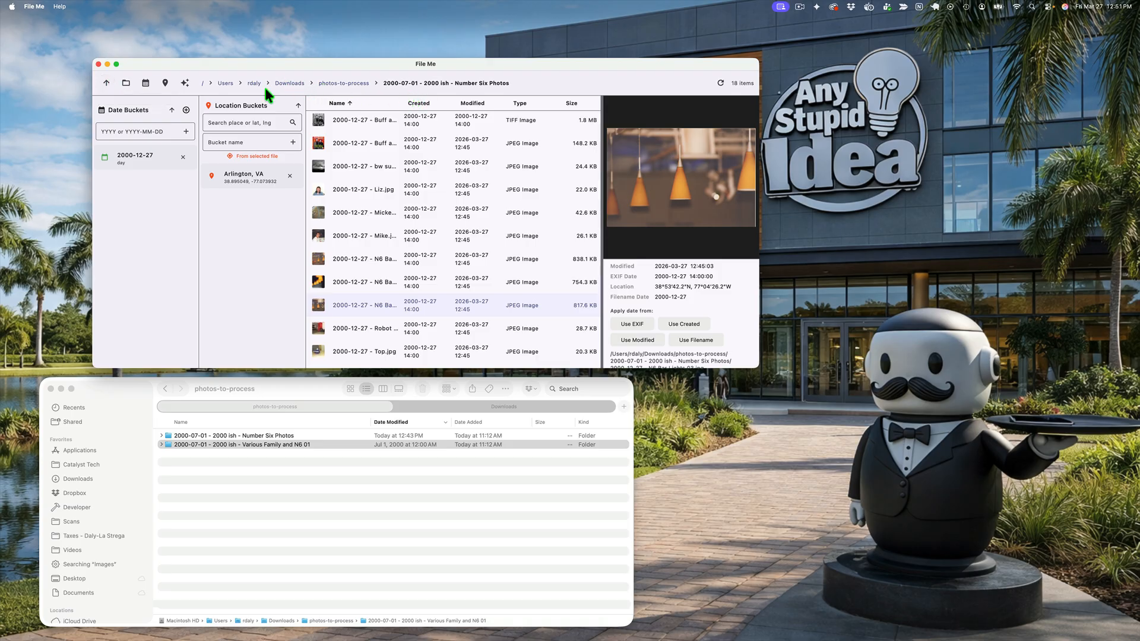
Step: Open the settings from AI Image Analysis, paste the Anthropic API key into its field and close the settings
{"action": "left_click", "coordinate": [185, 85]}
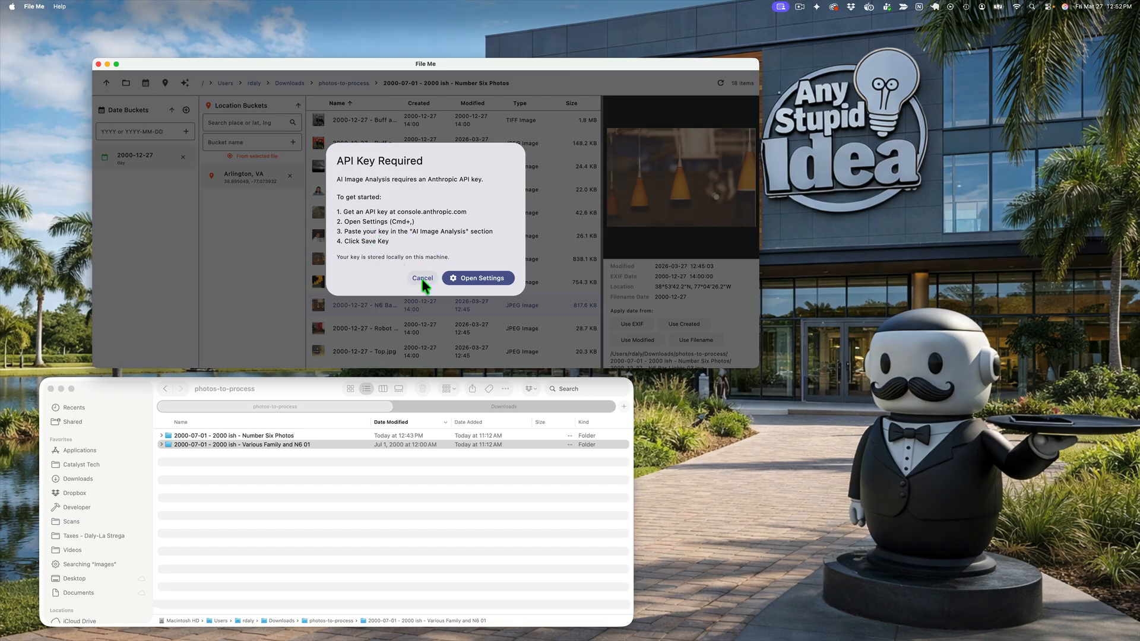
{"action": "left_click", "coordinate": [469, 277]}
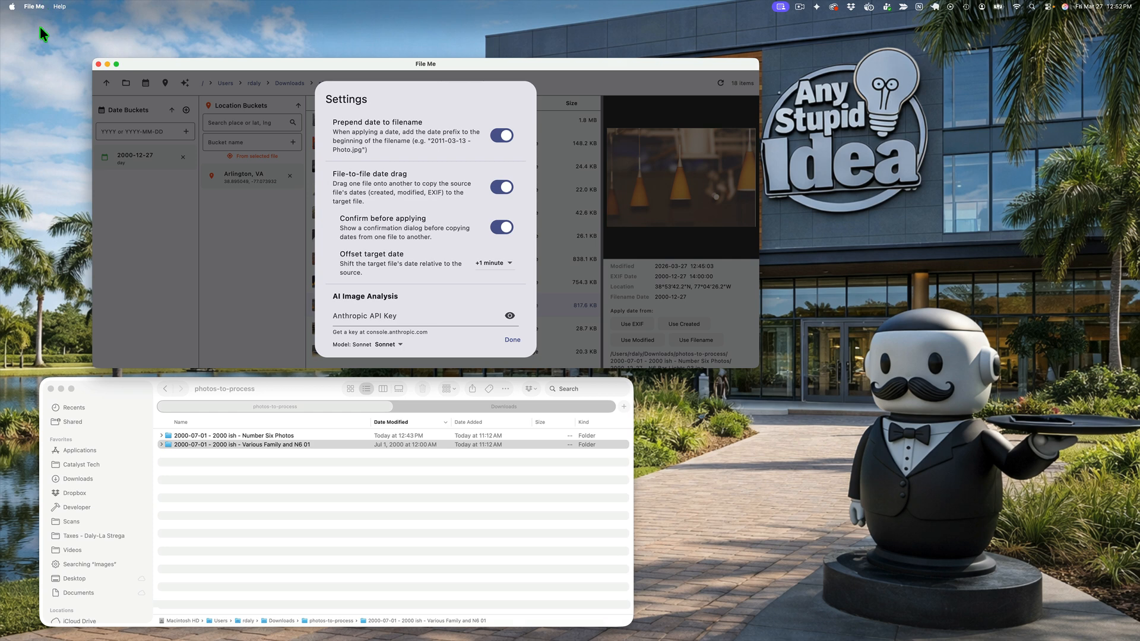
{"action": "left_click", "coordinate": [34, 7]}
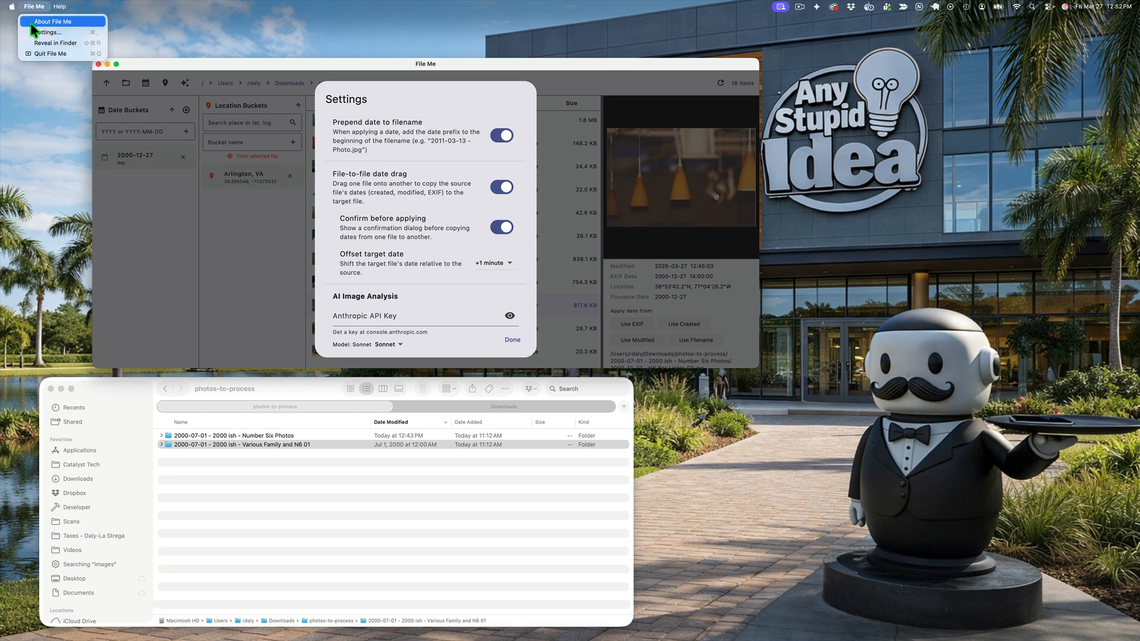
{"action": "left_click", "coordinate": [201, 28]}
{"action": "left_click", "coordinate": [379, 319]}
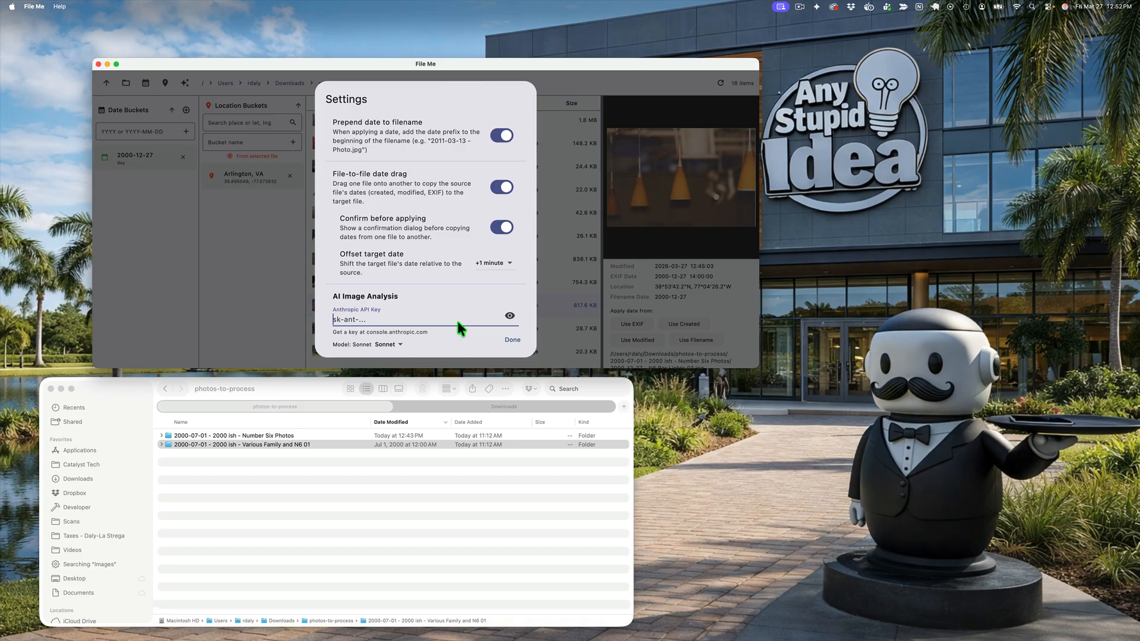
{"action": "key", "text": "super+v"}
{"action": "left_click", "coordinate": [512, 339]}
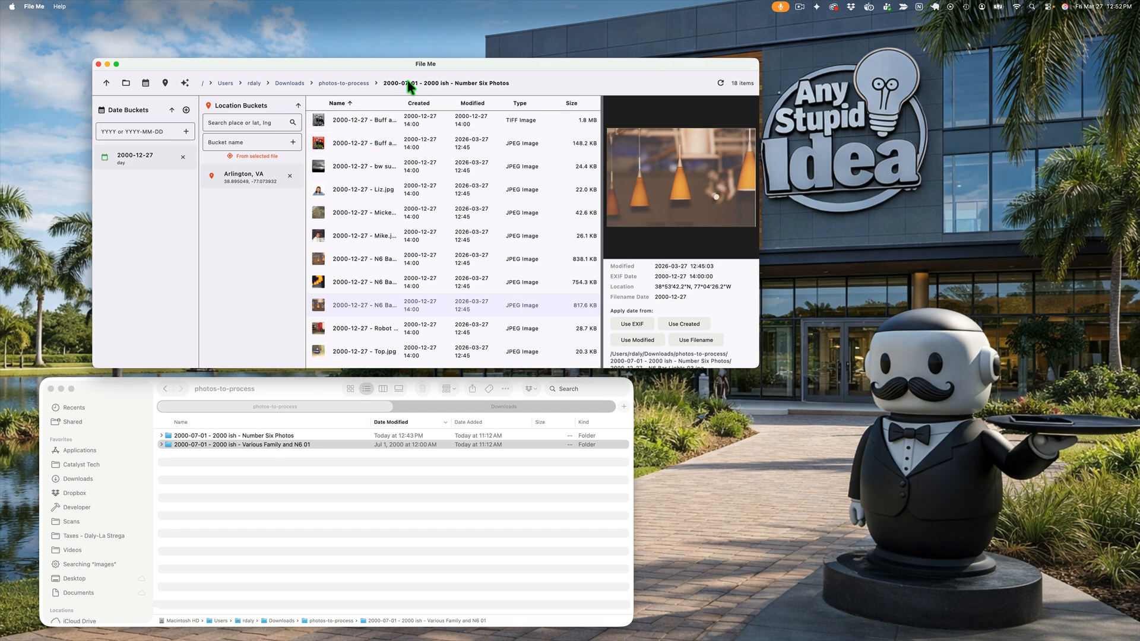
Step: Open AI Image Analysis for the selected N6 Bar Lights 03 photo and set the batch size to 10 images
{"action": "left_click_drag", "start_coordinate": [401, 65], "coordinate": [368, 63]}
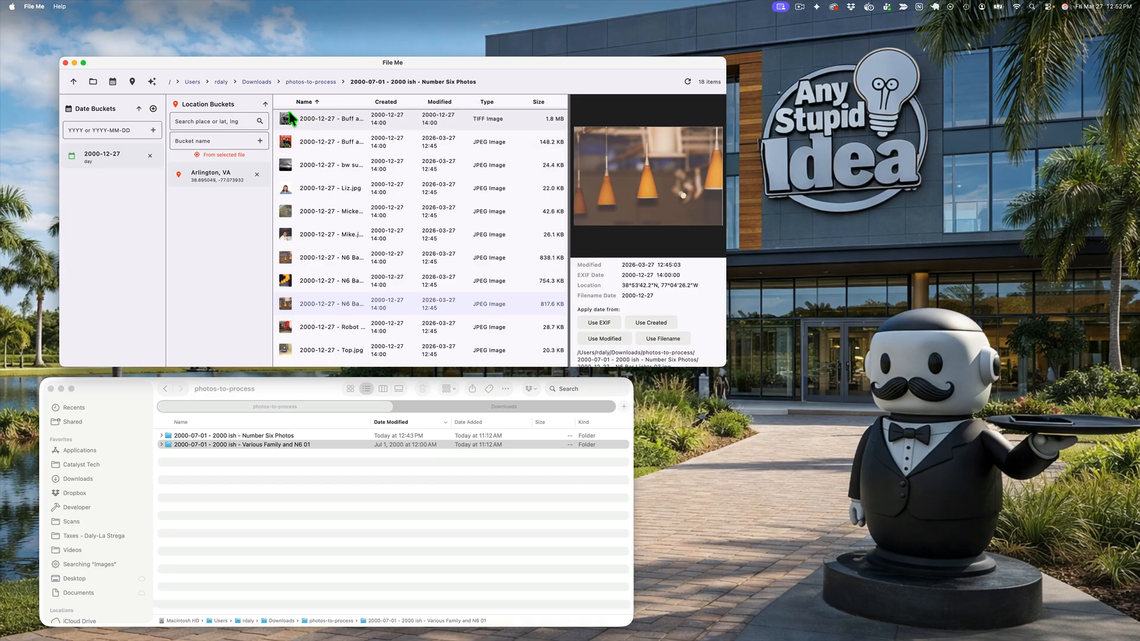
{"action": "left_click", "coordinate": [152, 81]}
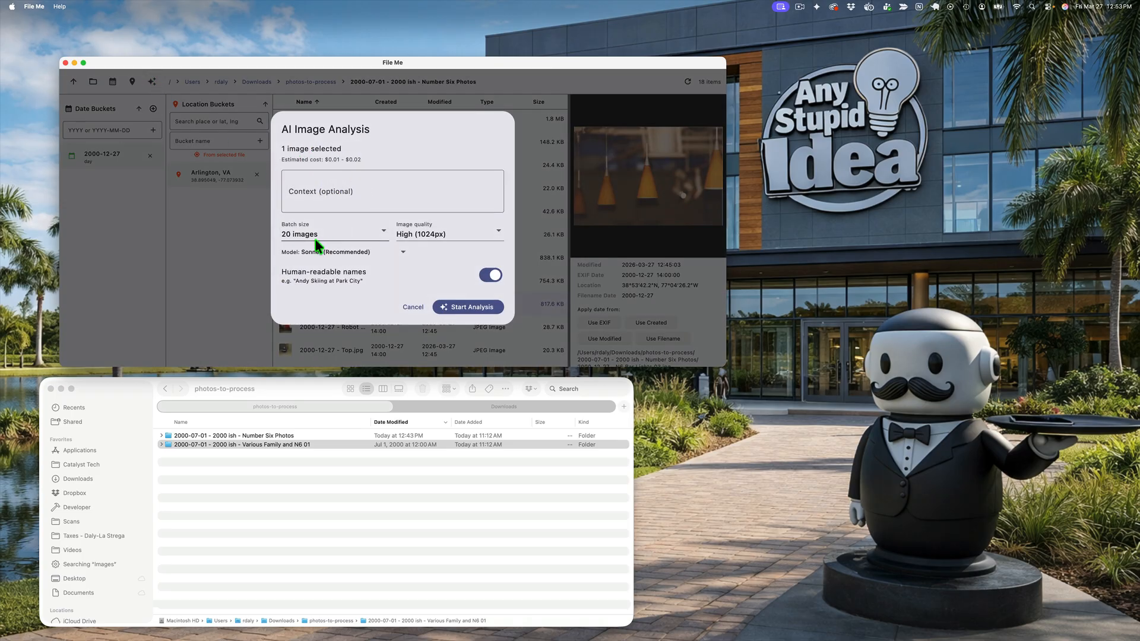
{"action": "left_click", "coordinate": [383, 230]}
{"action": "left_click", "coordinate": [319, 208]}
Step: Enter the analysis context "These are photos from 2000, mainly of the Number Six office in Rosslyn and a few of the N6ers."
{"action": "left_click", "coordinate": [326, 183]}
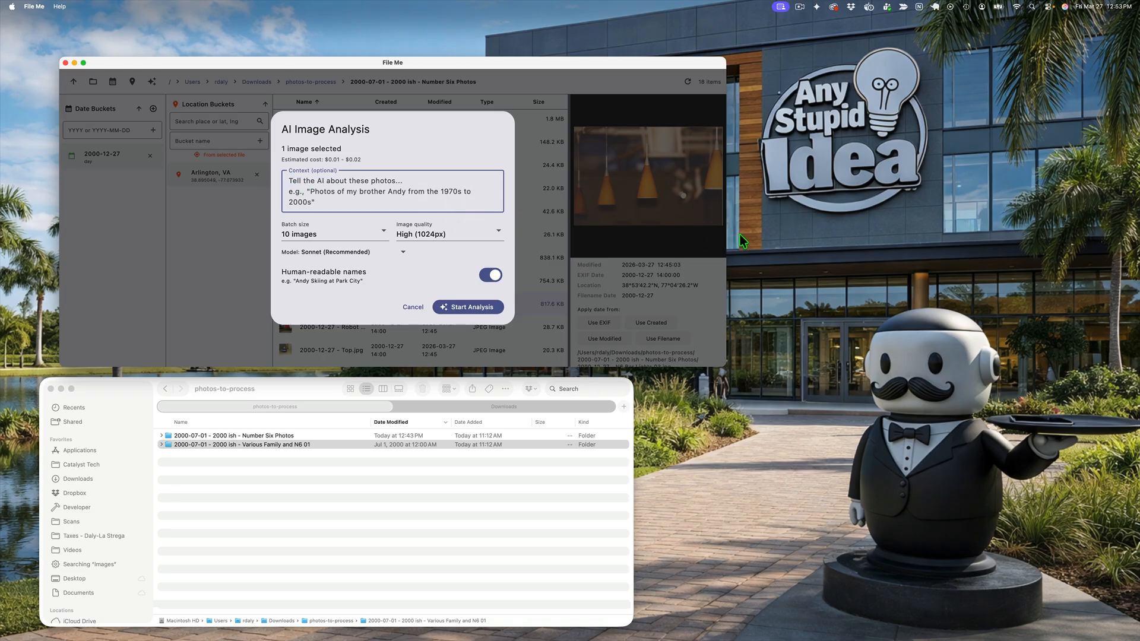
{"action": "type", "text": "These are ph"}
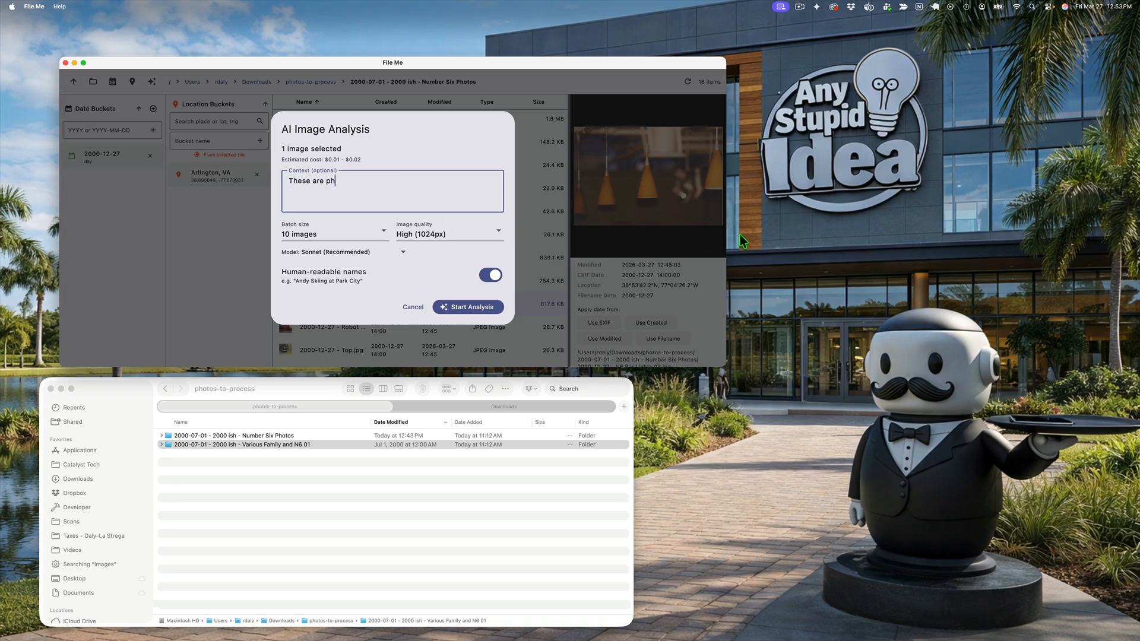
{"action": "type", "text": "otos from 2000, mainly of the Number Six office "}
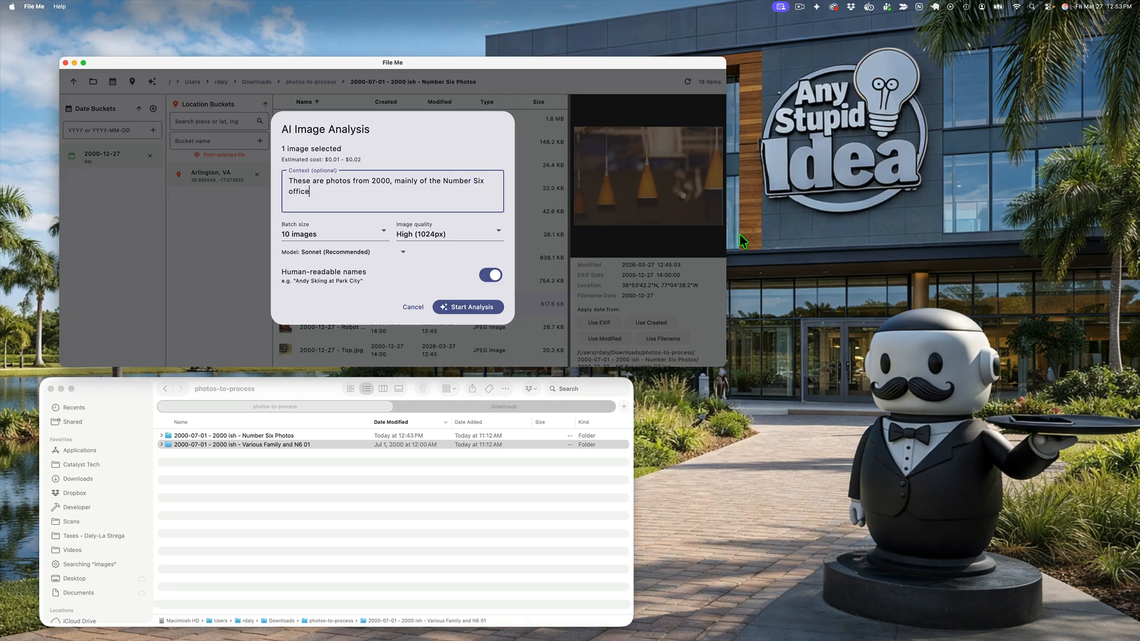
{"action": "type", "text": "in Rosslyn and a few of o"}
{"action": "key", "text": "BackSpace"}
{"action": "type", "text": "the N6ers.  Usually you wi"}
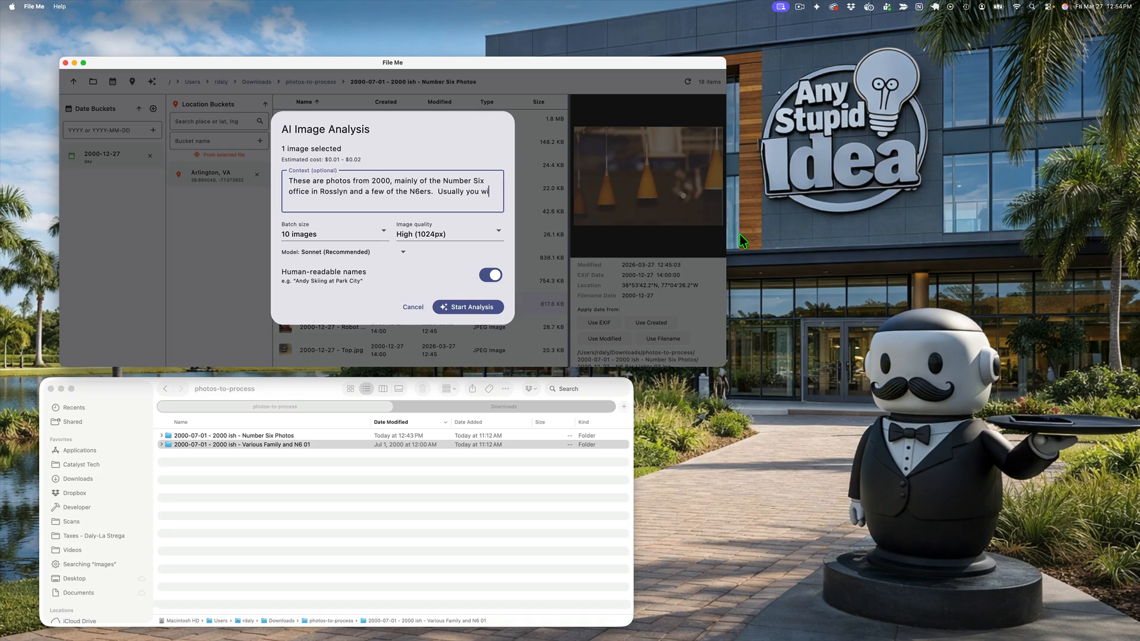
{"action": "type", "text": "ll see the file named with the name of the person"}
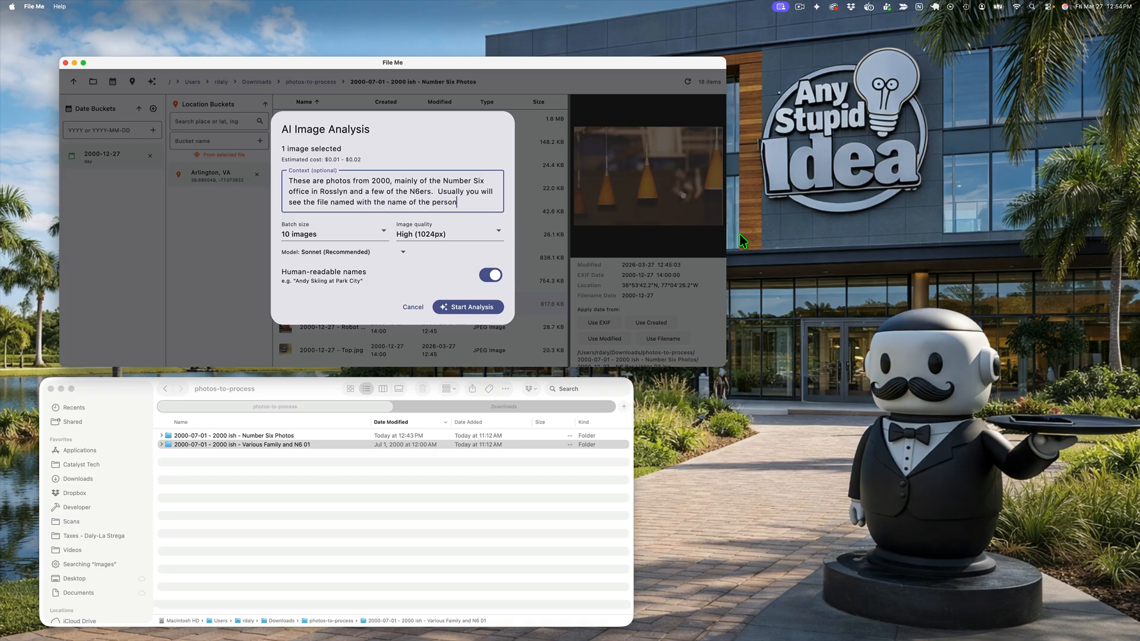
{"action": "type", "text": " or people i"}
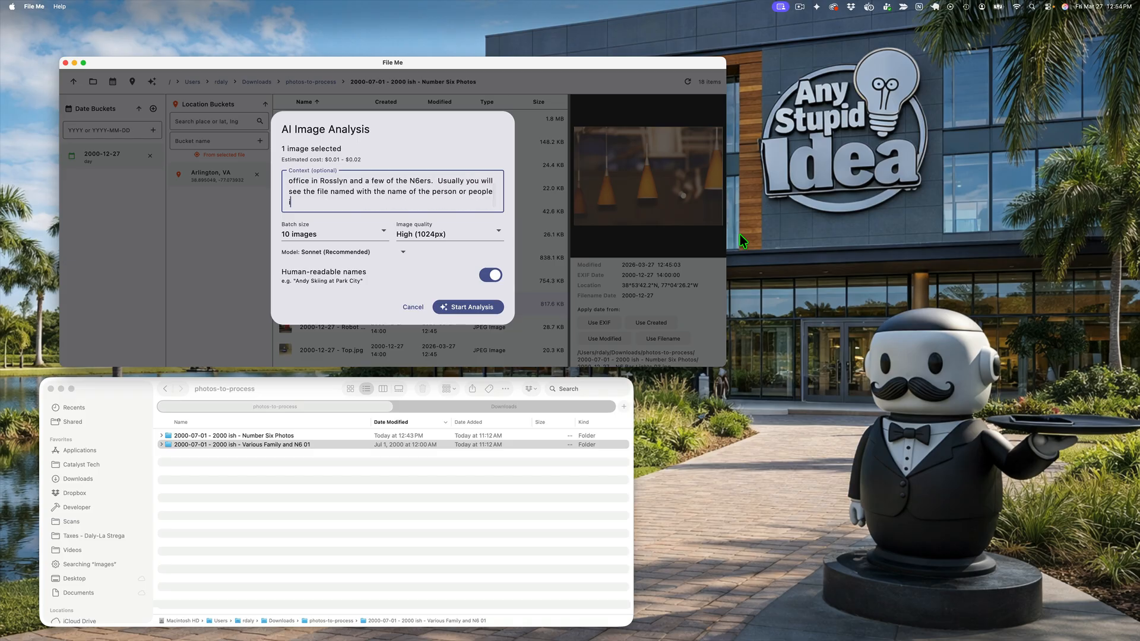
{"action": "type", "text": "n the photo."}
Step: Run the analysis, review its suggestion and apply the rename to "N6 Bar Orange Pendant Lights"
{"action": "left_click", "coordinate": [480, 305]}
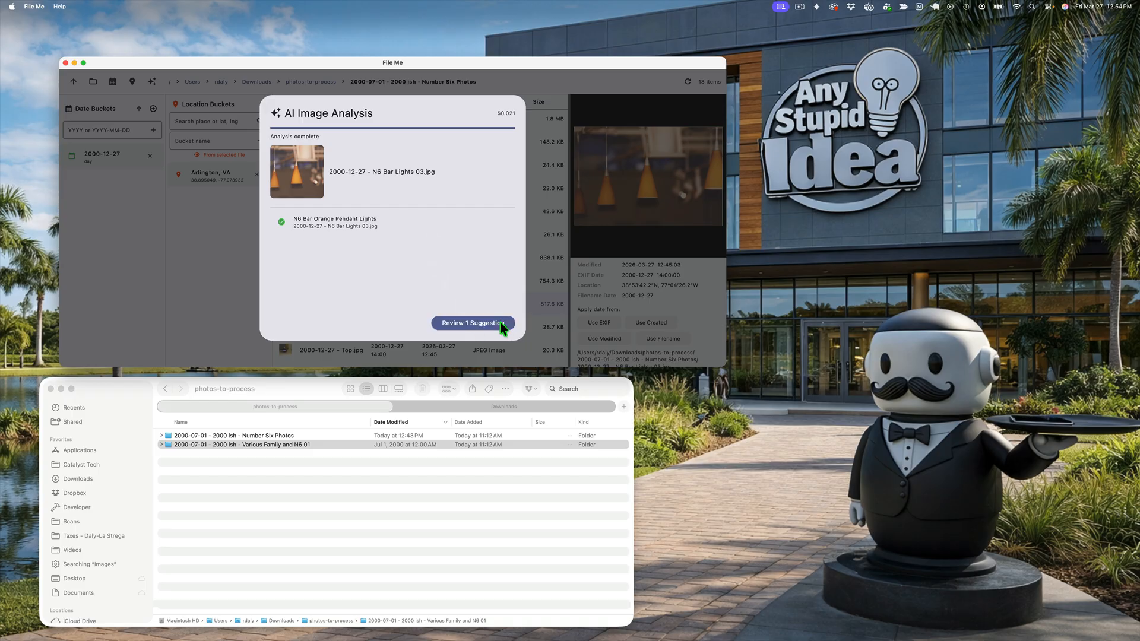
{"action": "left_click", "coordinate": [468, 321]}
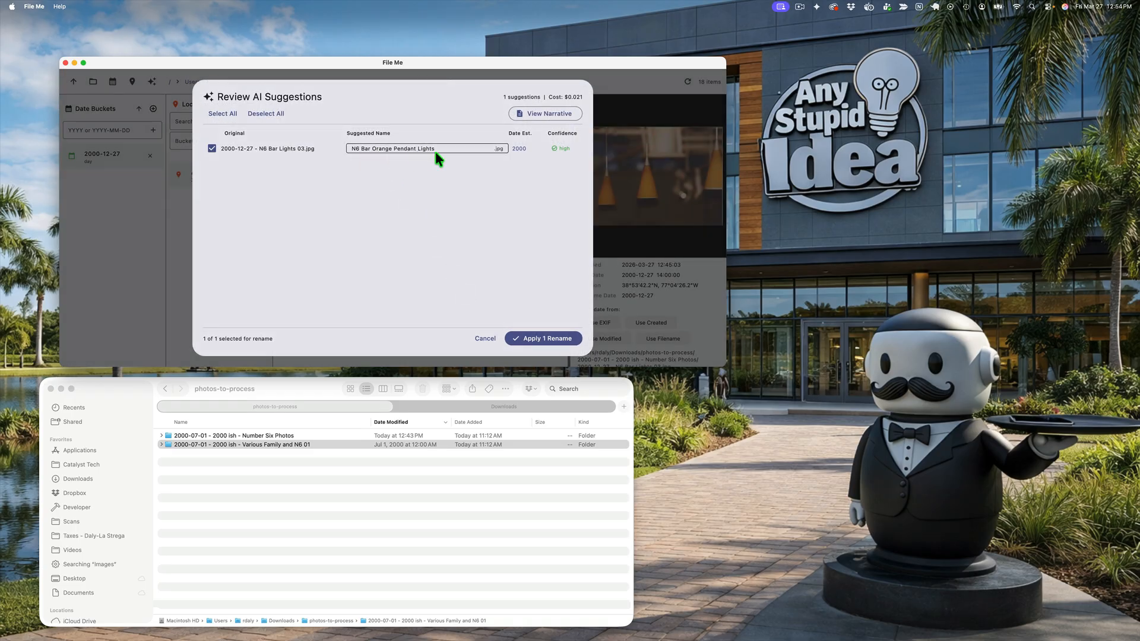
{"action": "left_click", "coordinate": [544, 338]}
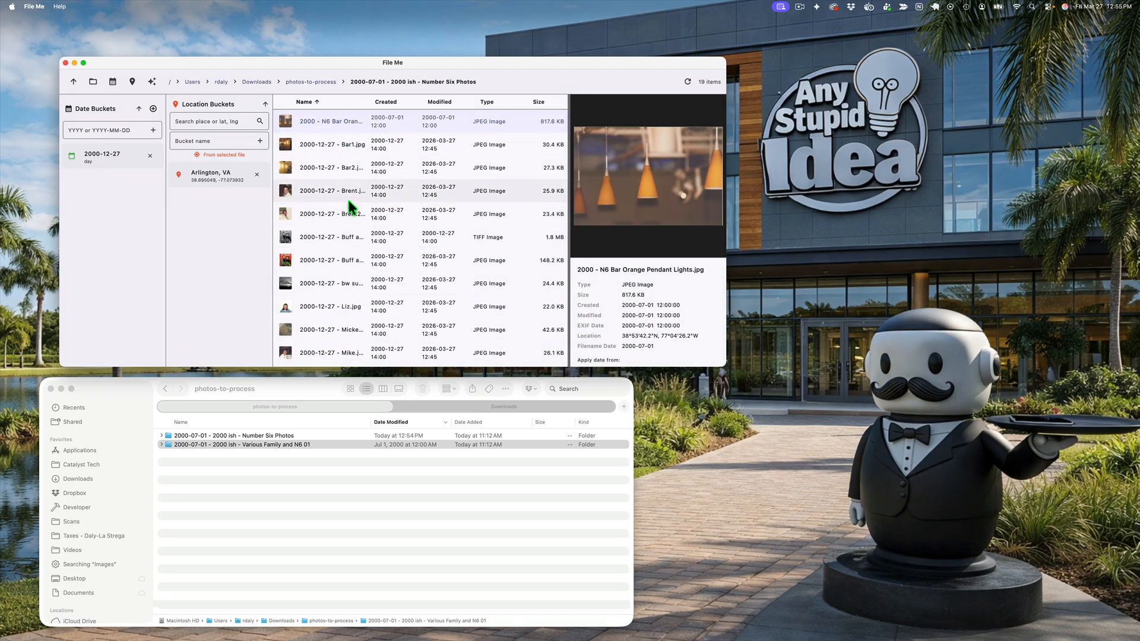
Step: Select all files from "2000-12-27 - Bar1.jpg" through "_AI_Photo_Narrative.md" and open AI Image Analysis for them
{"action": "left_click", "coordinate": [332, 143]}
{"action": "scroll", "coordinate": [344, 194], "scroll_direction": "down", "scroll_amount": 5}
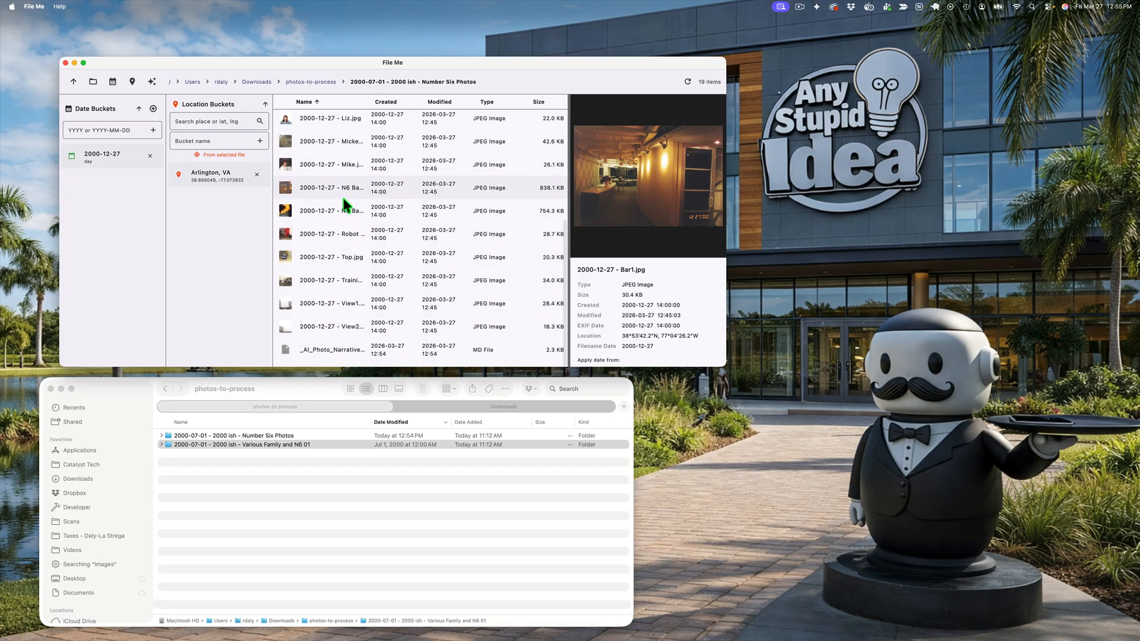
{"action": "left_click", "coordinate": [330, 355], "text": "shift"}
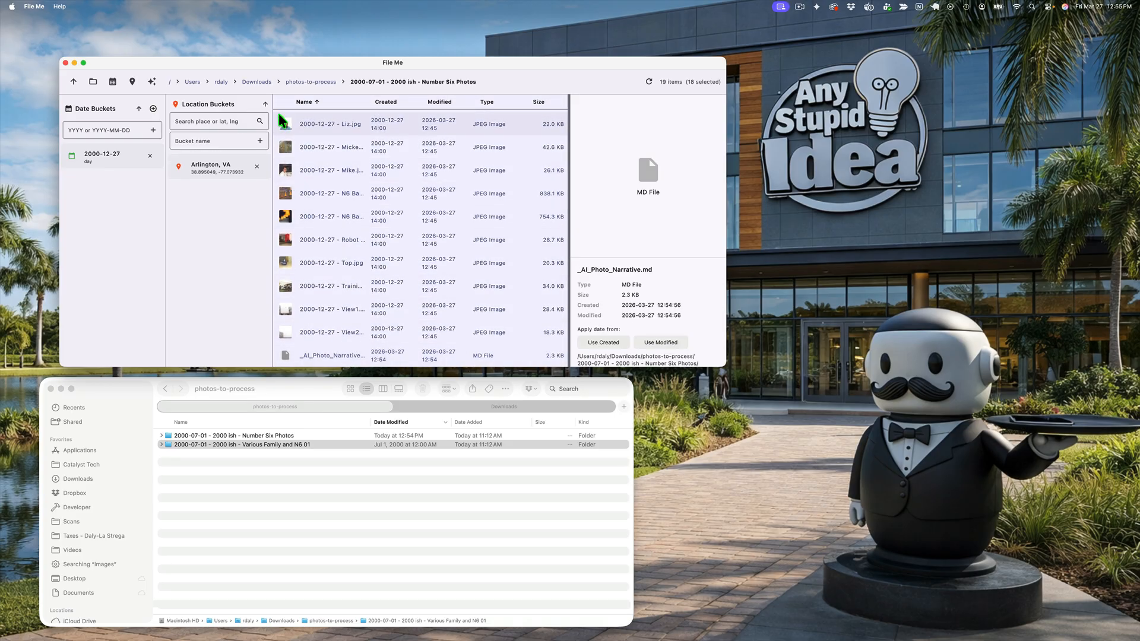
{"action": "left_click", "coordinate": [152, 83]}
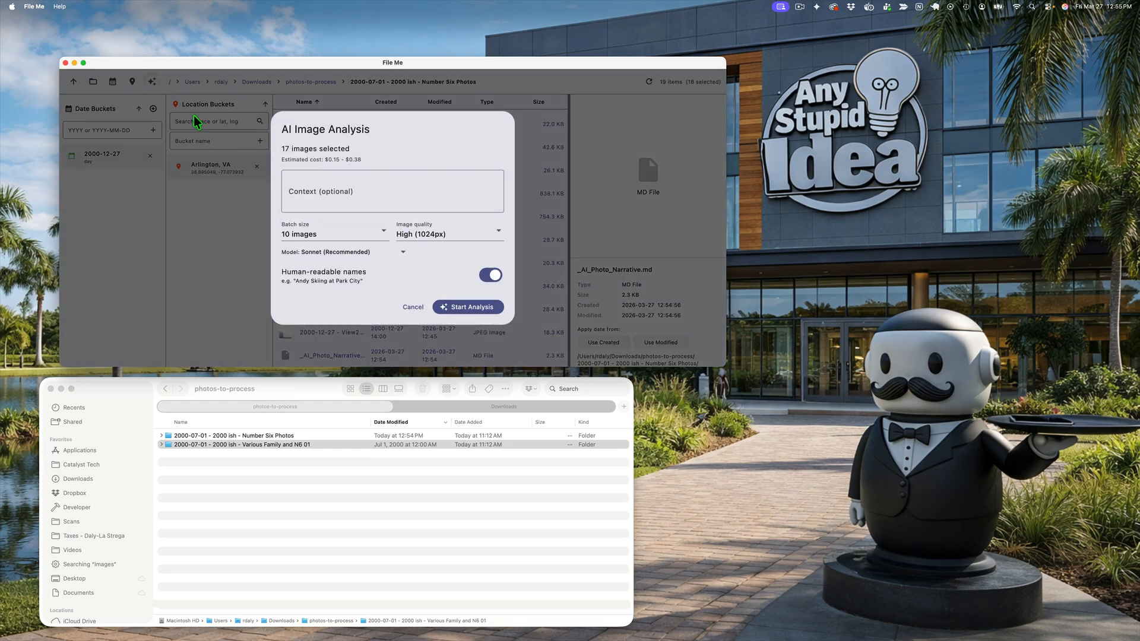
Step: Enter the context "Shots of the Number Six office from 2000. Usually, if people are in the photo, the file name mentions them by name."
{"action": "left_click", "coordinate": [319, 186]}
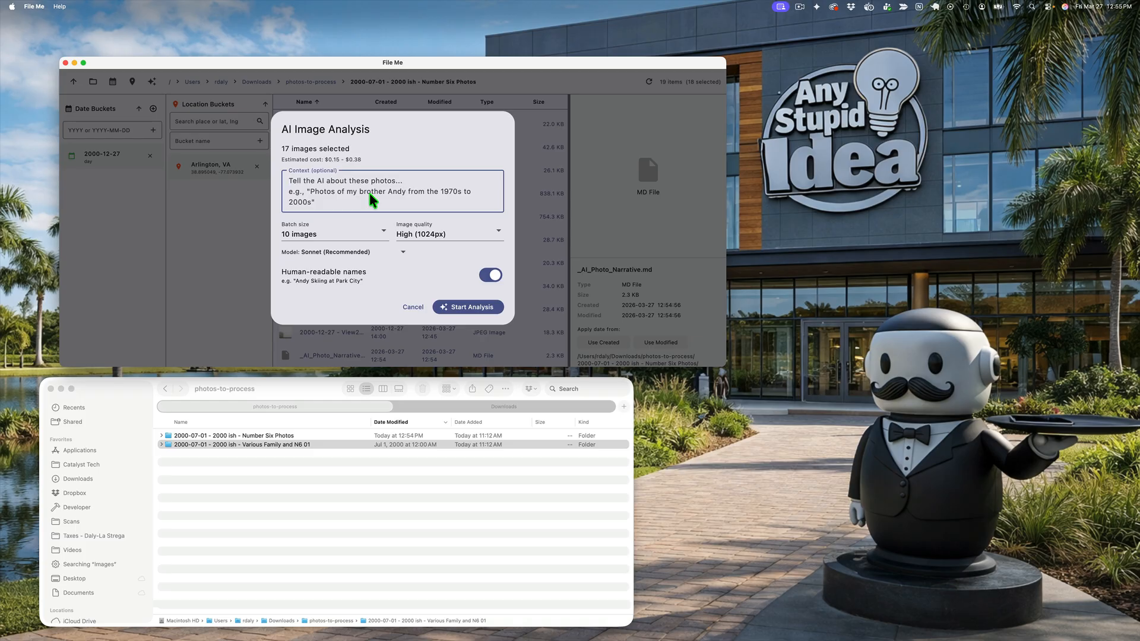
{"action": "type", "text": "Shot"}
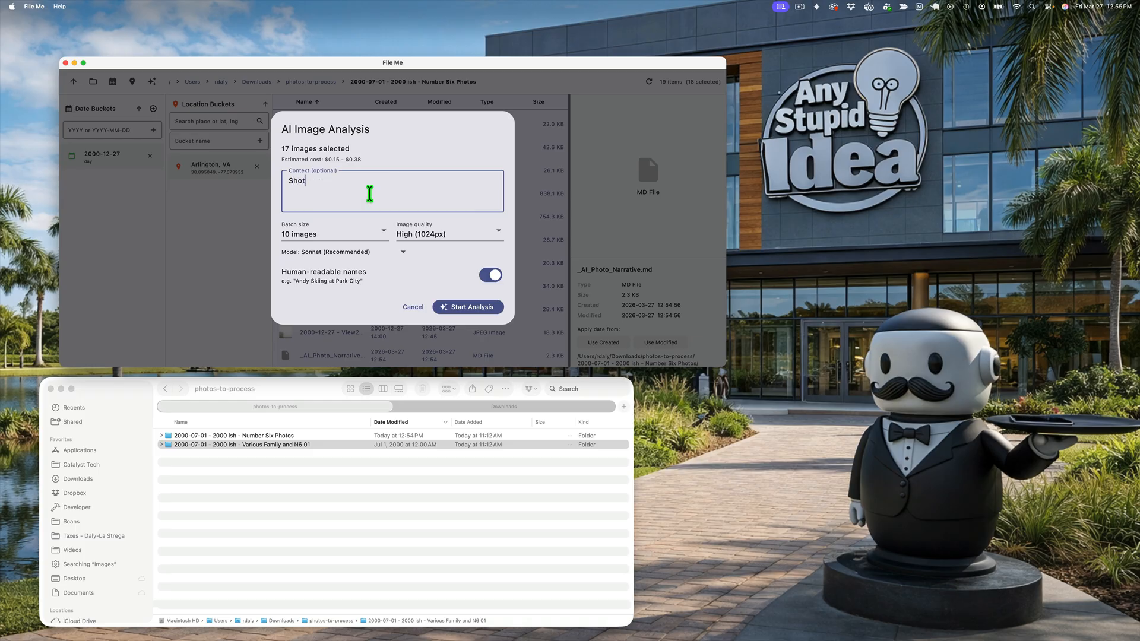
{"action": "type", "text": "s of the Number Sicx office from 2000. Usually, "}
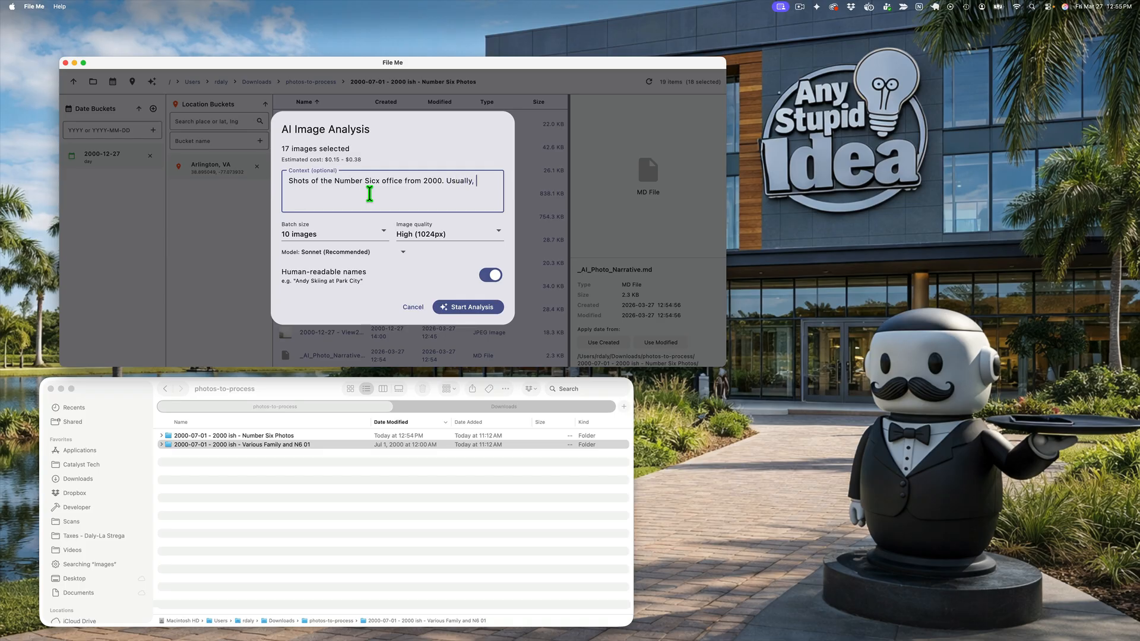
{"action": "type", "text": "if peoplea"}
{"action": "key", "text": "BackSpace"}
{"action": "key", "text": "BackSpace"}
{"action": "type", "text": "e are in the photo, the file name mentio"}
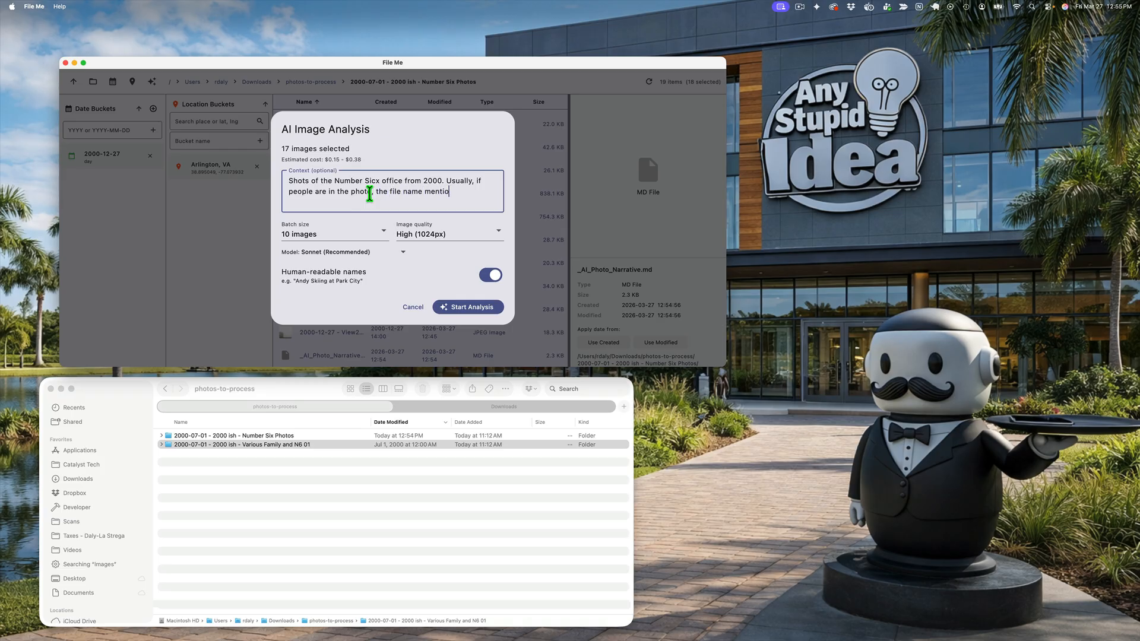
{"action": "type", "text": "ns them by name."}
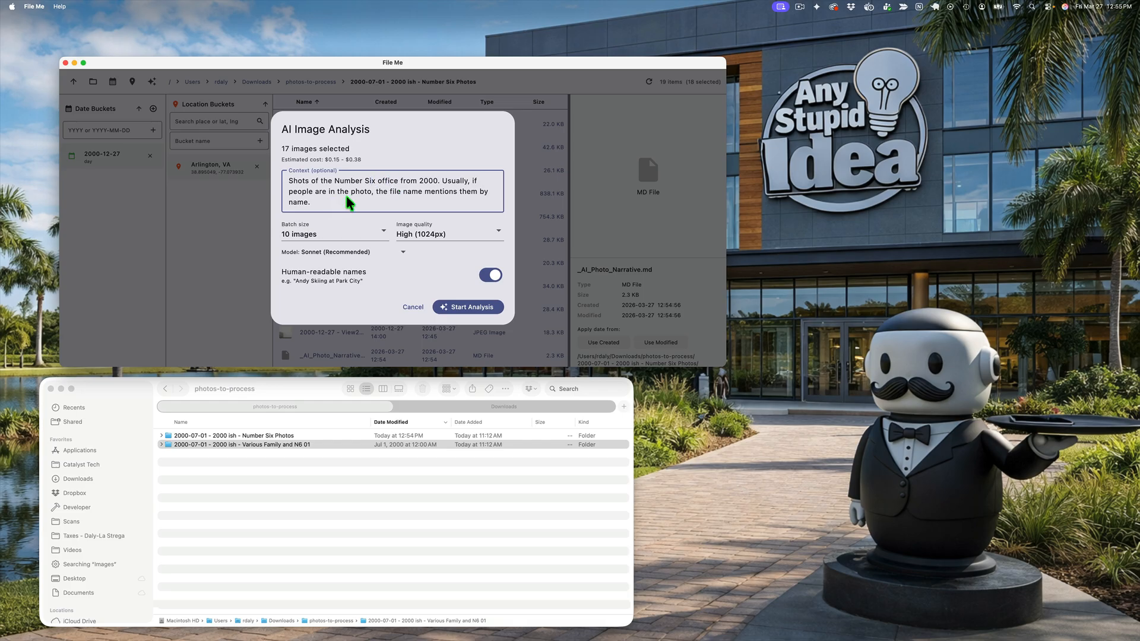
Step: Insert "in Rosslyn, VA," before "from 2000" in the context and start the analysis of the selected images
{"action": "left_click", "coordinate": [401, 182]}
{"action": "type", "text": "in Rosslyn, VA,"}
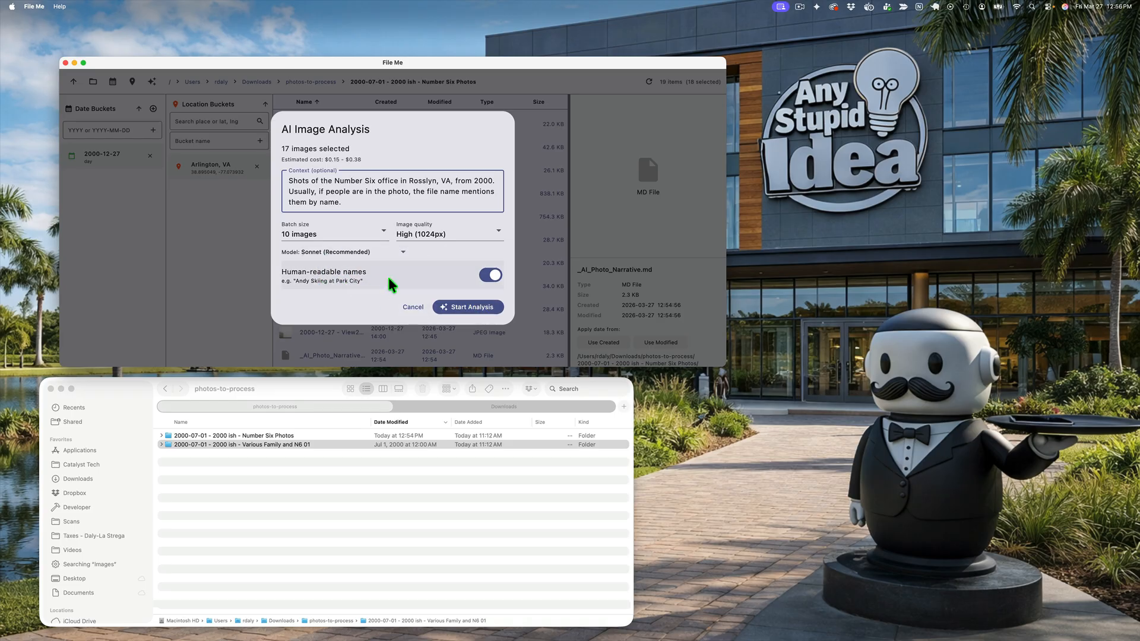
{"action": "left_click", "coordinate": [472, 309]}
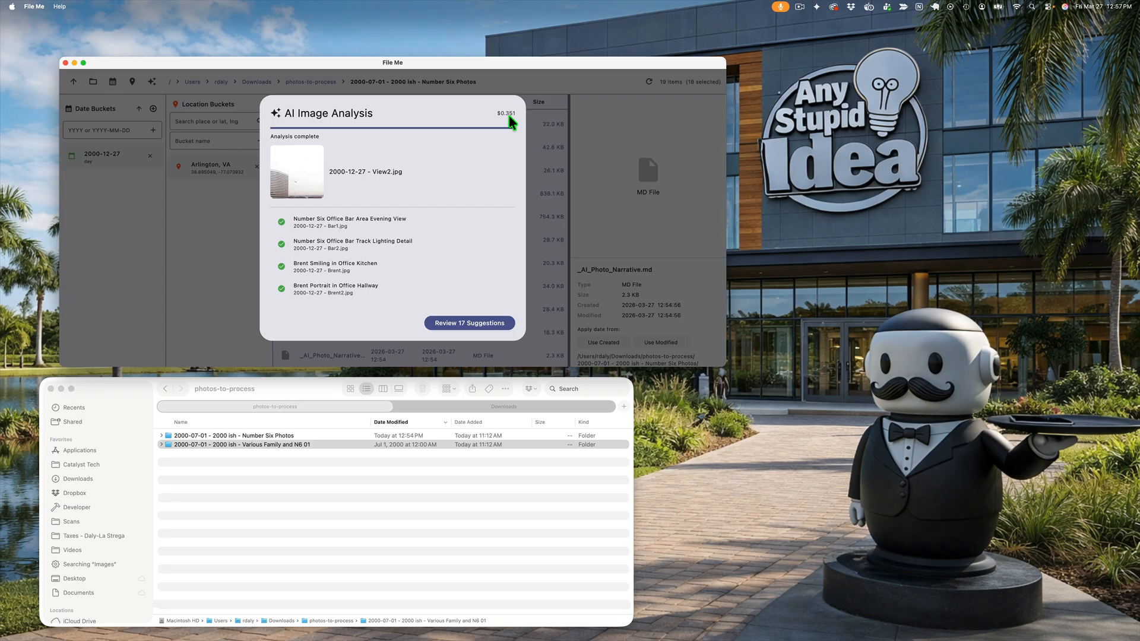
Step: Review the suggested names for all analysed images and apply all 17 renames
{"action": "left_click", "coordinate": [470, 324]}
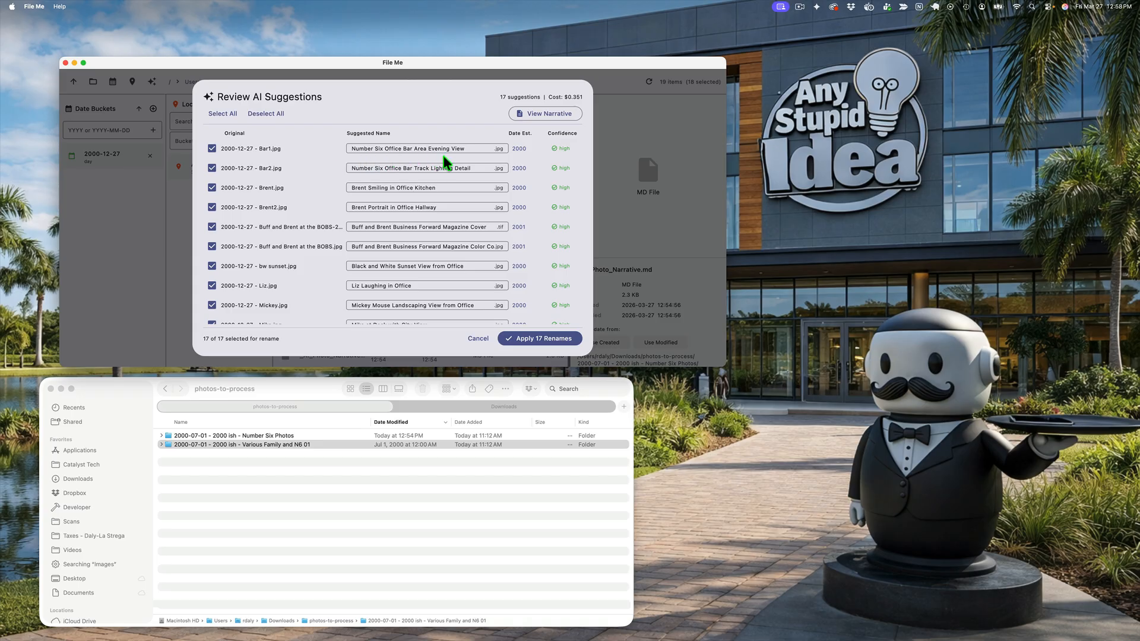
{"action": "scroll", "coordinate": [462, 178], "scroll_direction": "down", "scroll_amount": 1}
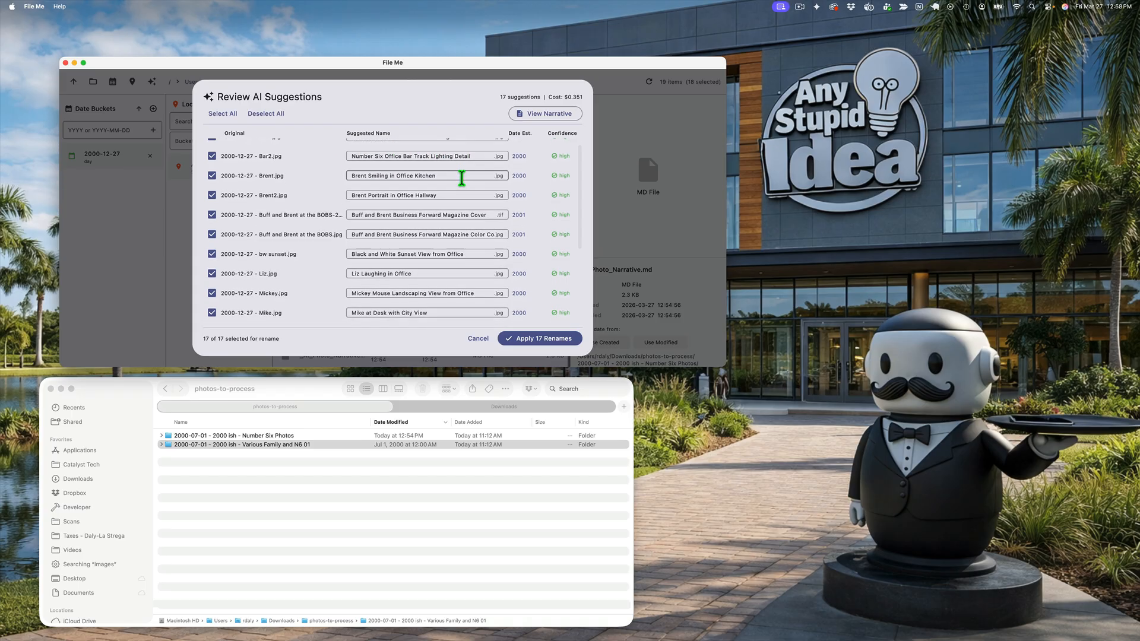
{"action": "scroll", "coordinate": [461, 181], "scroll_direction": "down", "scroll_amount": 1}
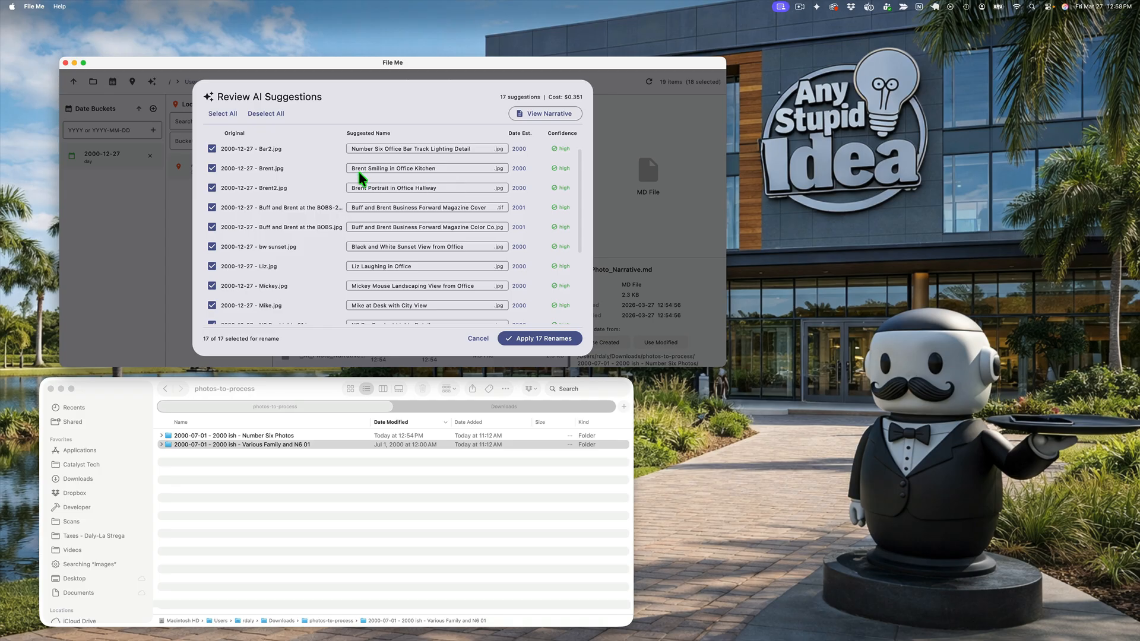
{"action": "scroll", "coordinate": [429, 194], "scroll_direction": "down", "scroll_amount": 1}
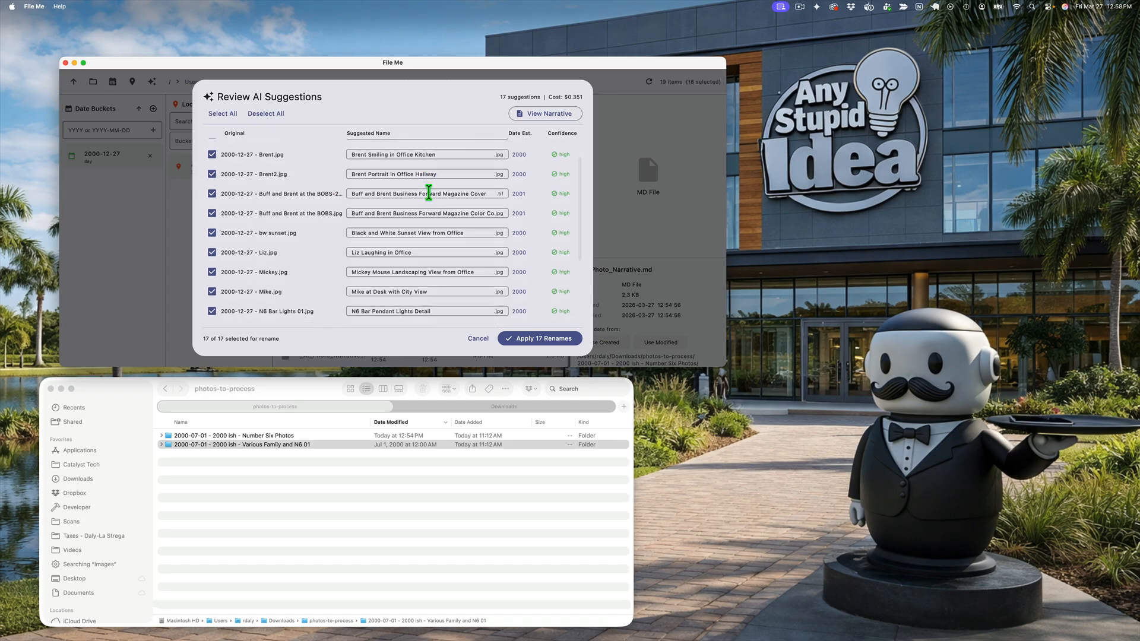
{"action": "scroll", "coordinate": [428, 194], "scroll_direction": "down", "scroll_amount": 2}
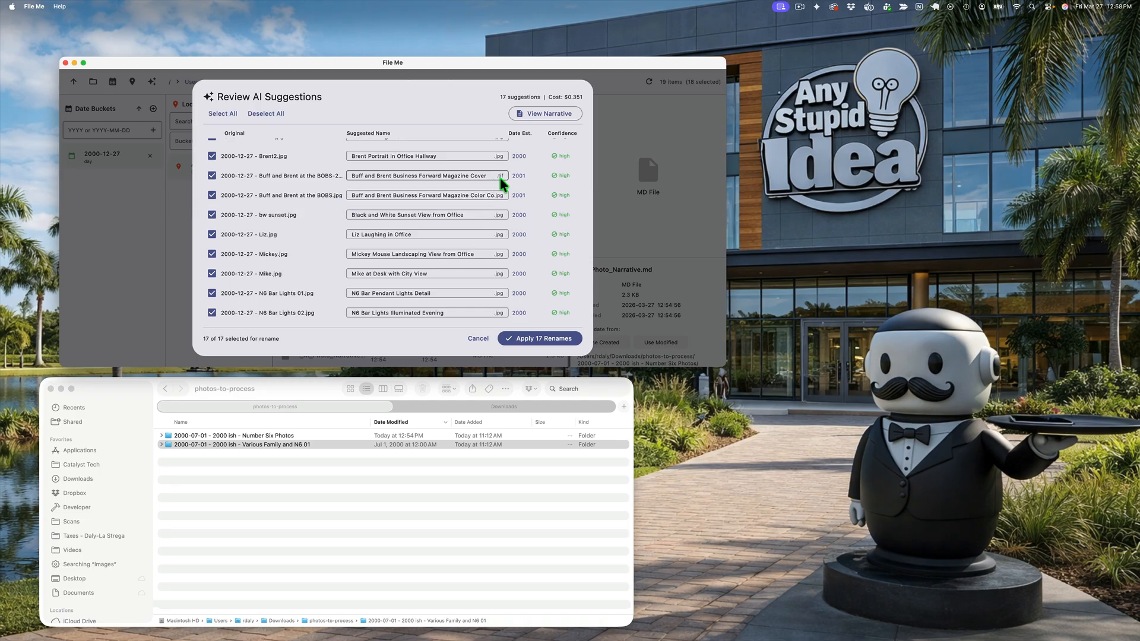
{"action": "scroll", "coordinate": [472, 201], "scroll_direction": "down", "scroll_amount": 2}
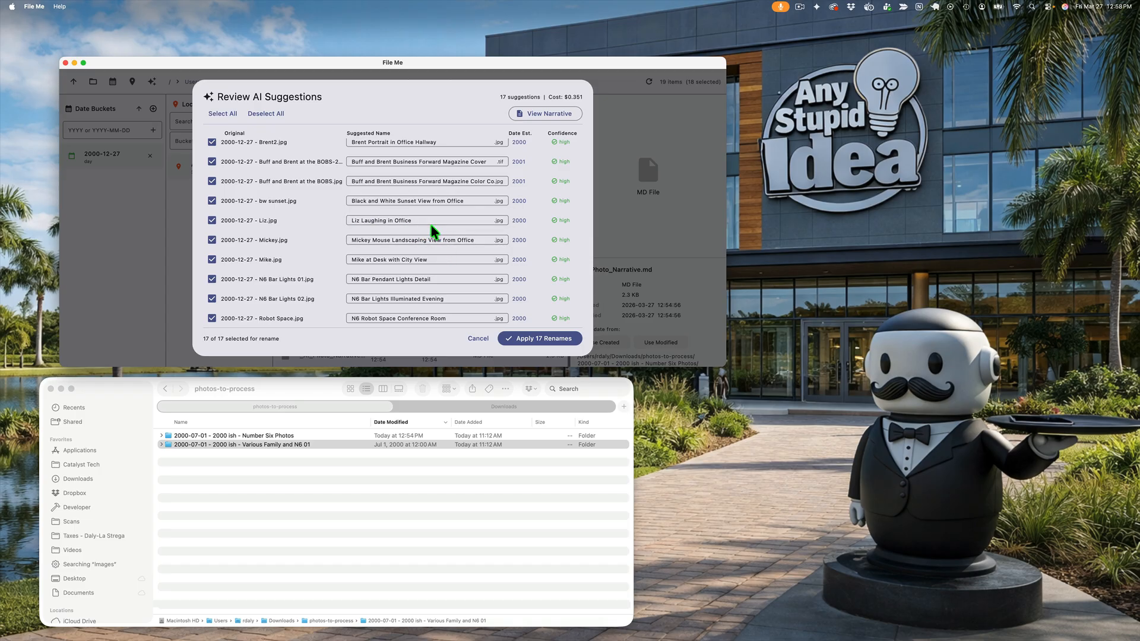
{"action": "scroll", "coordinate": [415, 229], "scroll_direction": "down", "scroll_amount": 1}
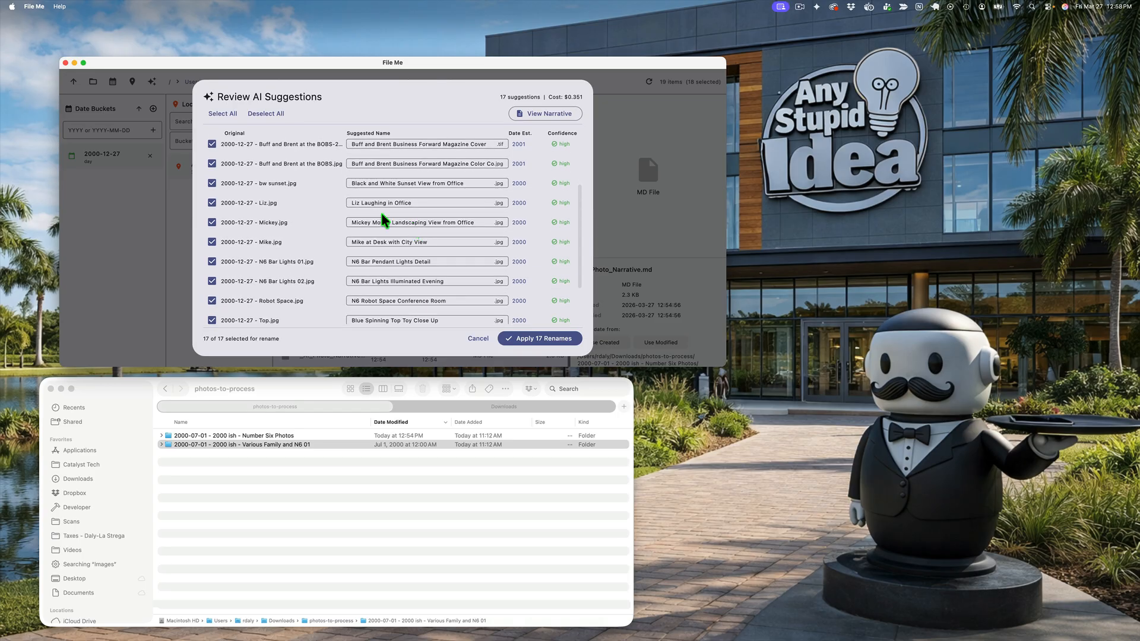
{"action": "scroll", "coordinate": [387, 233], "scroll_direction": "down", "scroll_amount": 2}
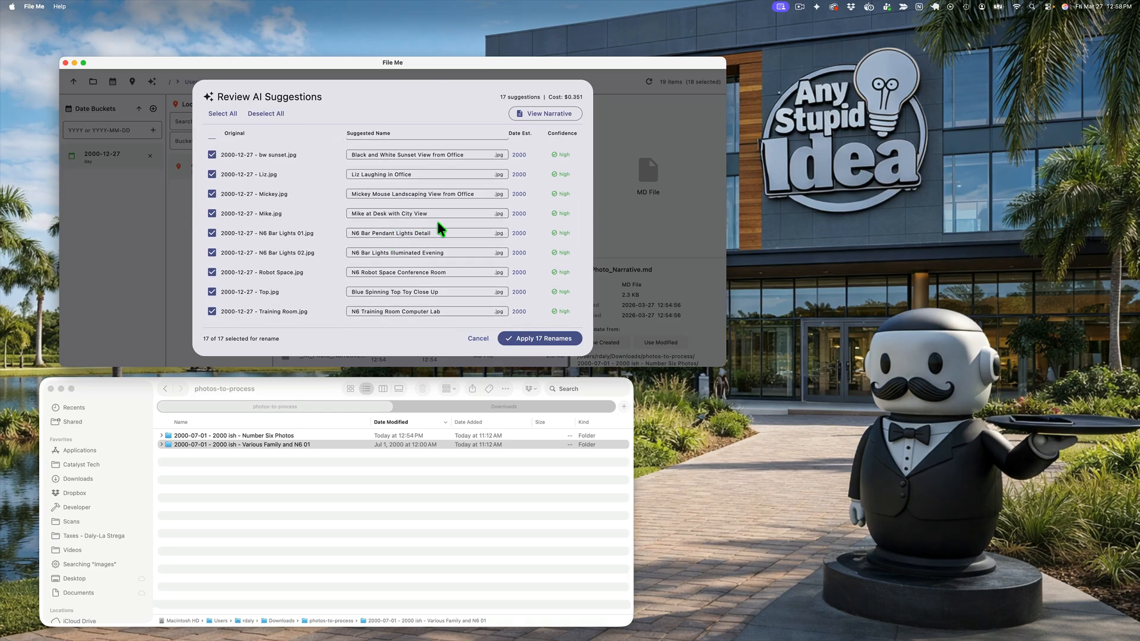
{"action": "scroll", "coordinate": [410, 231], "scroll_direction": "down", "scroll_amount": 1}
{"action": "scroll", "coordinate": [416, 229], "scroll_direction": "down", "scroll_amount": 2}
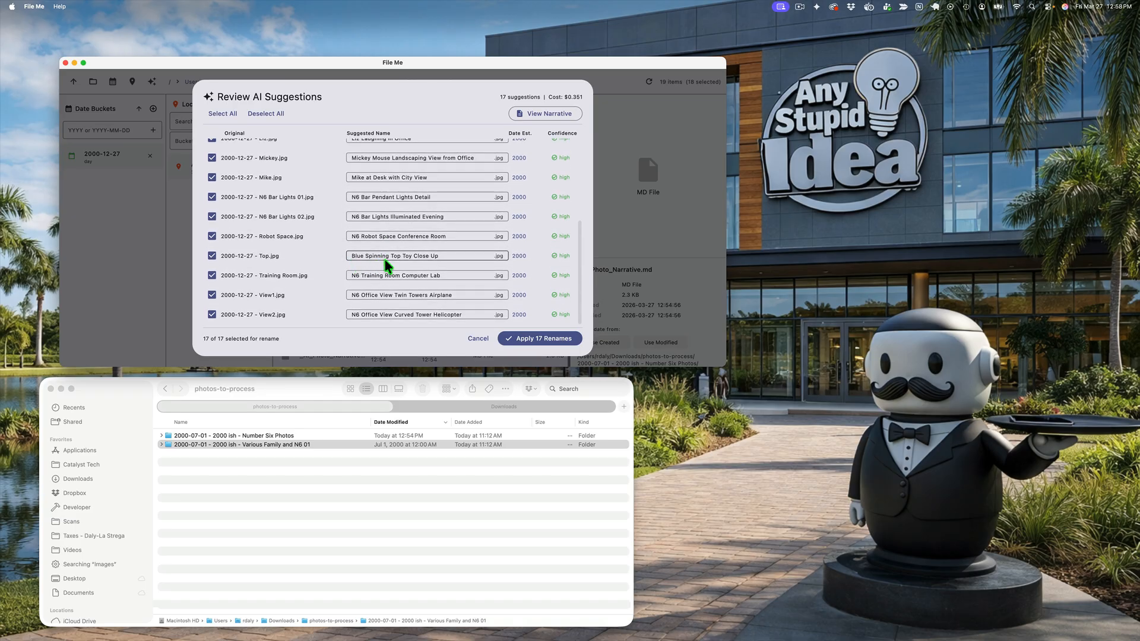
{"action": "scroll", "coordinate": [435, 267], "scroll_direction": "down", "scroll_amount": 2}
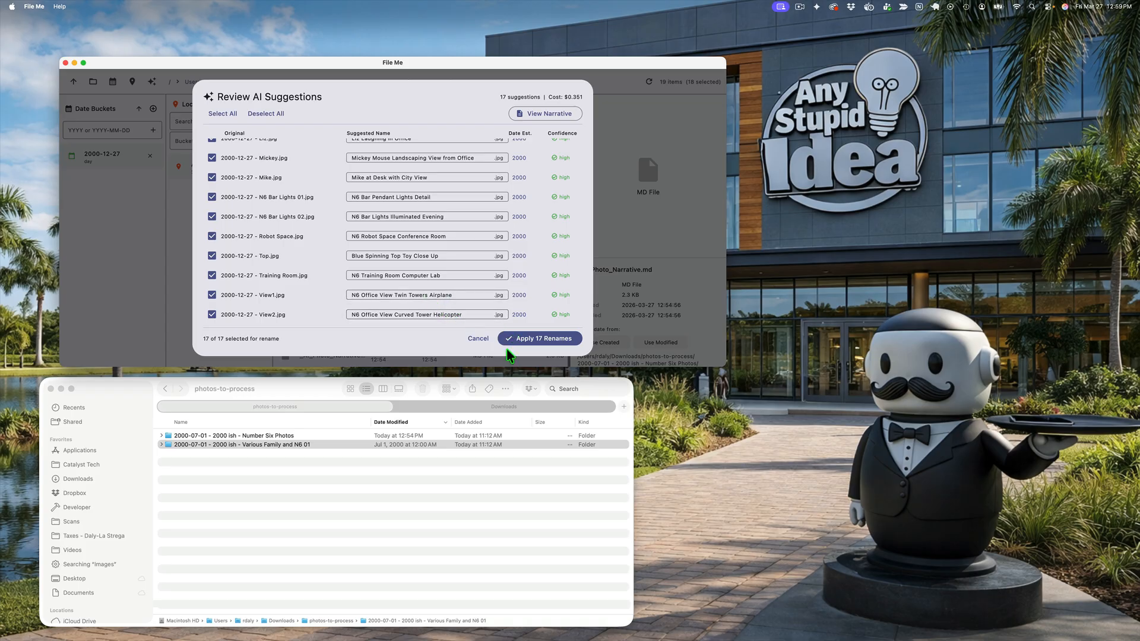
{"action": "left_click", "coordinate": [542, 338]}
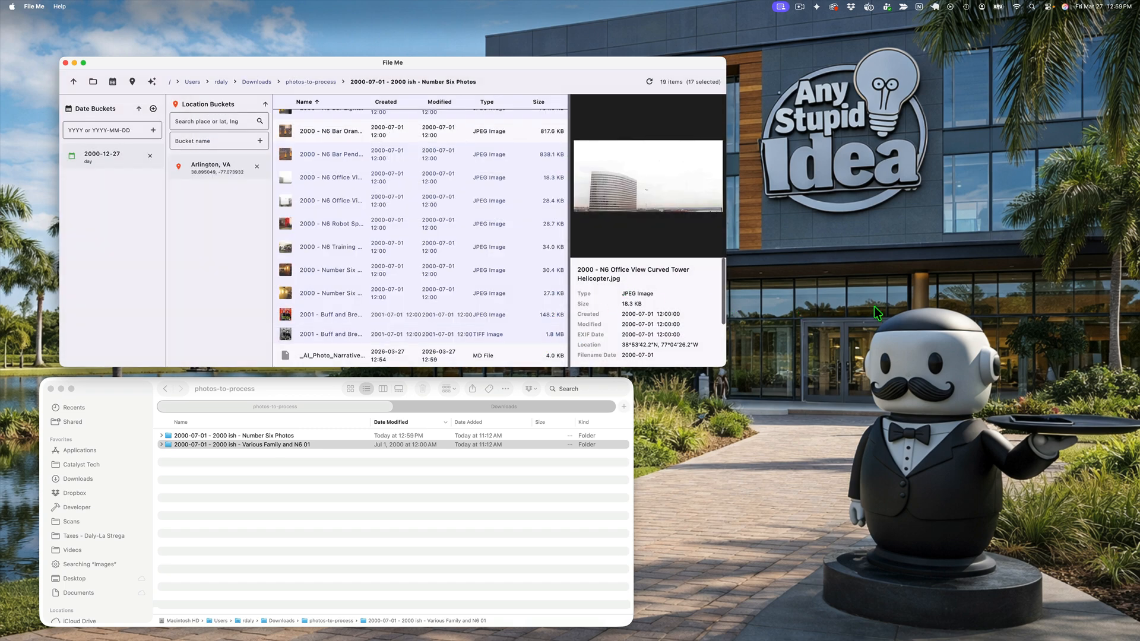
Step: Enlarge and reposition the File Me window and open the folder "2000-07-01 - 2000 ish - Number Six Photos" in Finder
{"action": "left_click_drag", "start_coordinate": [724, 362], "coordinate": [1069, 369]}
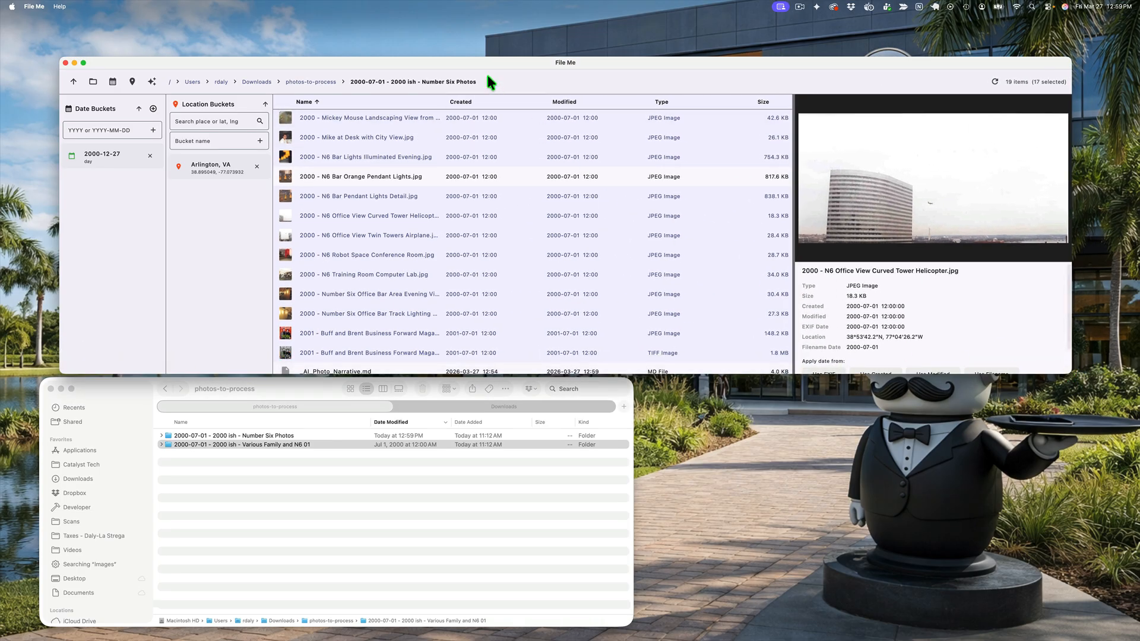
{"action": "left_click_drag", "start_coordinate": [482, 62], "coordinate": [461, 49]}
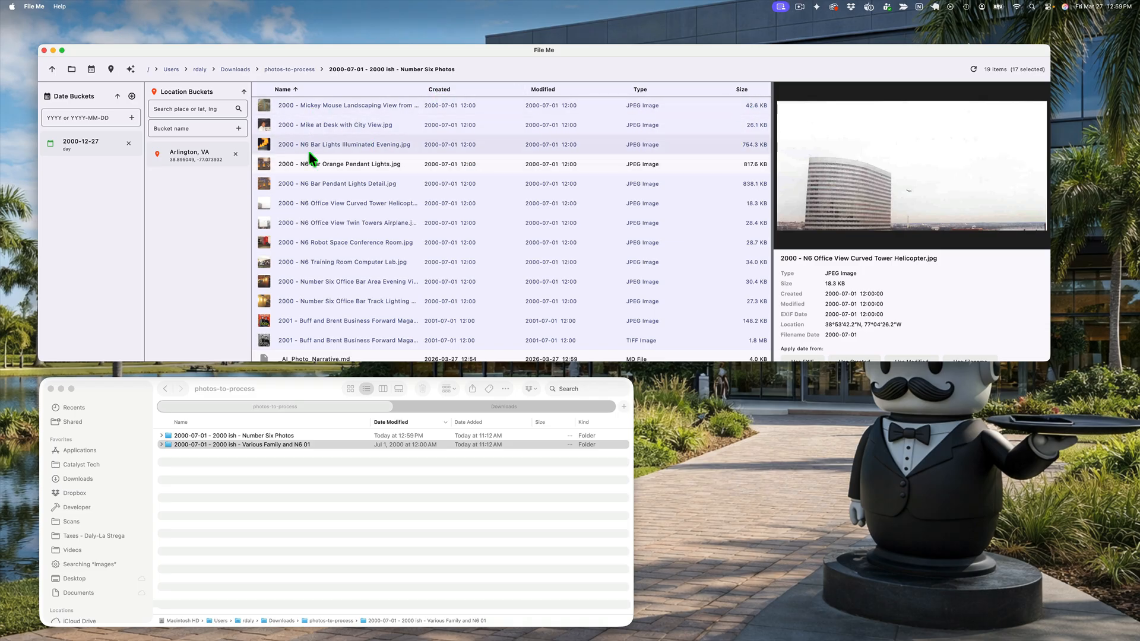
{"action": "double_click", "coordinate": [249, 436]}
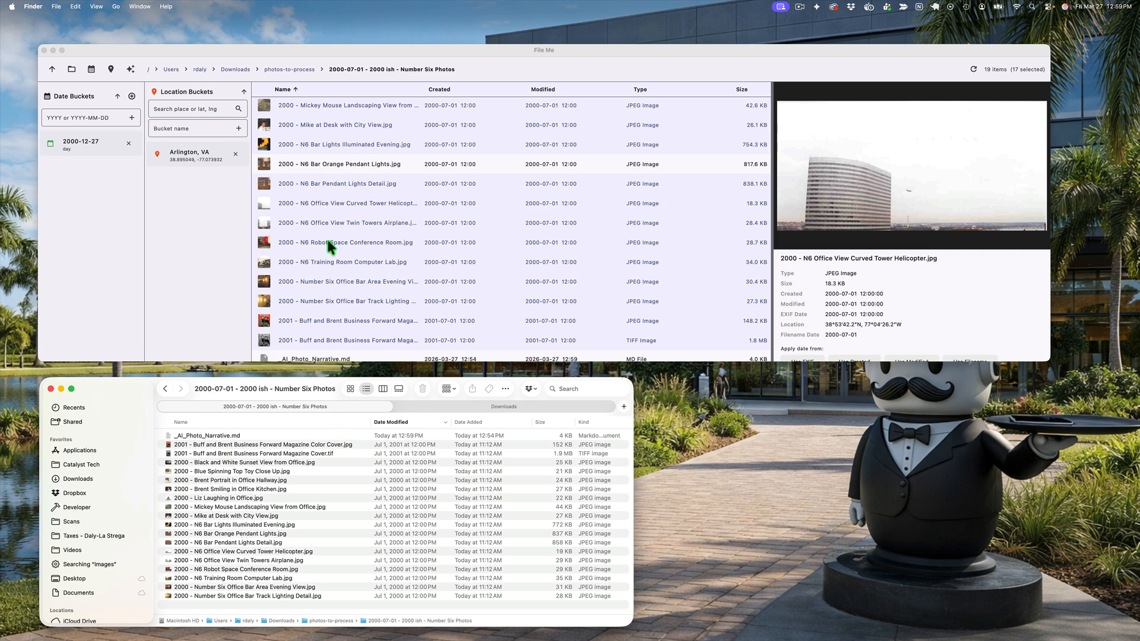
Step: Preview renamed photos in File Me, from the magazine color cover through the portraits and spinning top to the black and white sunset
{"action": "scroll", "coordinate": [334, 224], "scroll_direction": "down", "scroll_amount": 1}
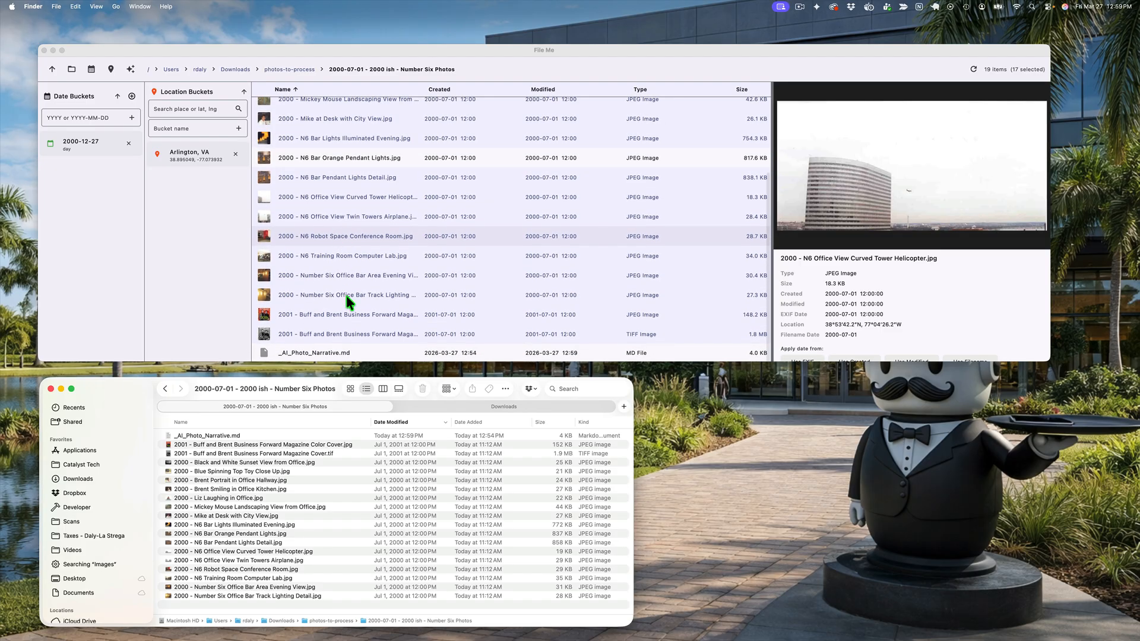
{"action": "left_click", "coordinate": [347, 310]}
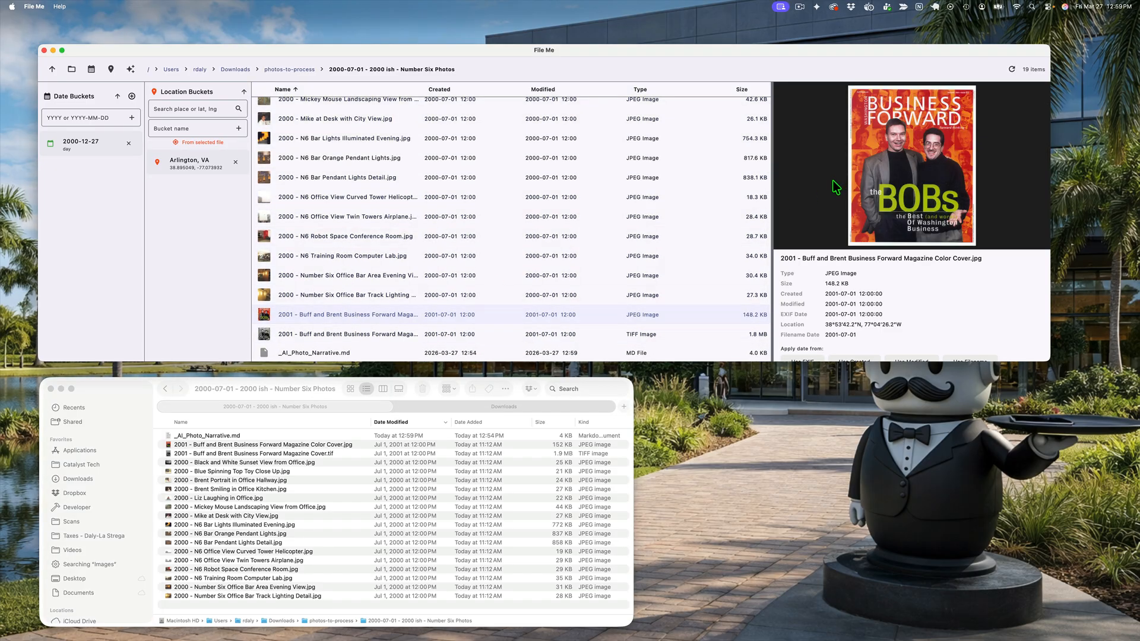
{"action": "scroll", "coordinate": [345, 202], "scroll_direction": "up", "scroll_amount": 2}
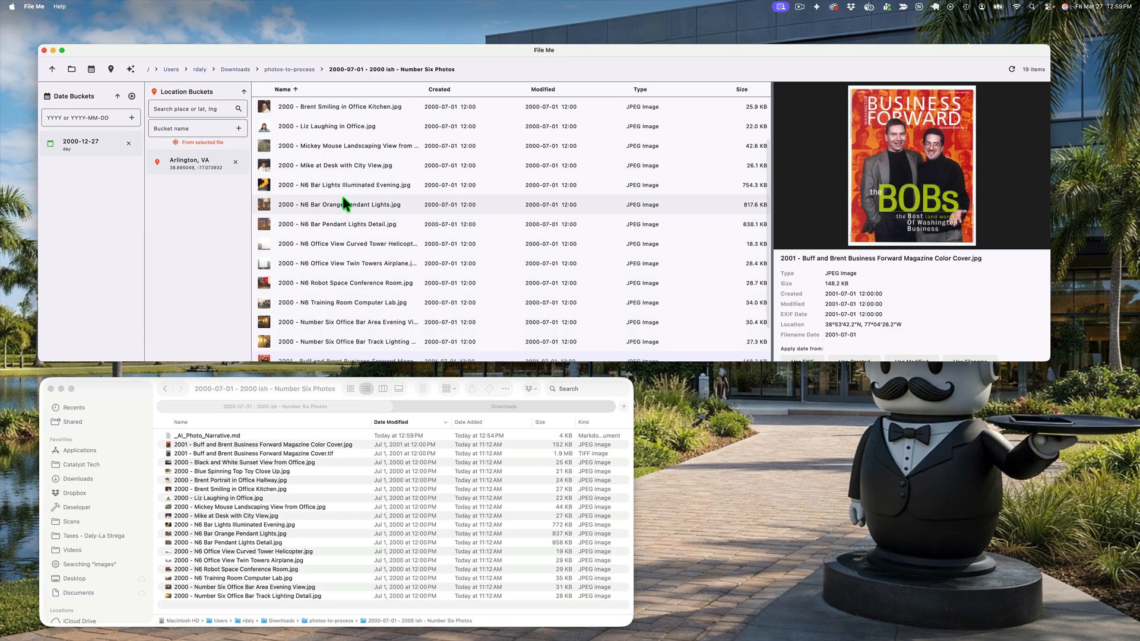
{"action": "left_click", "coordinate": [327, 170]}
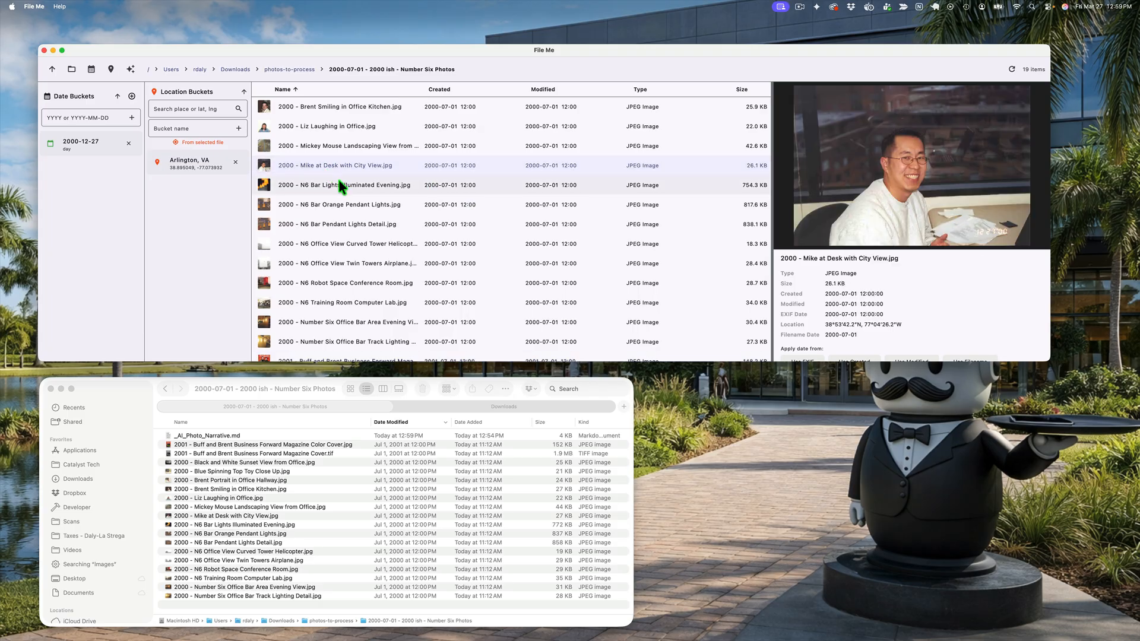
{"action": "scroll", "coordinate": [338, 180], "scroll_direction": "up", "scroll_amount": 3}
{"action": "left_click", "coordinate": [331, 179]}
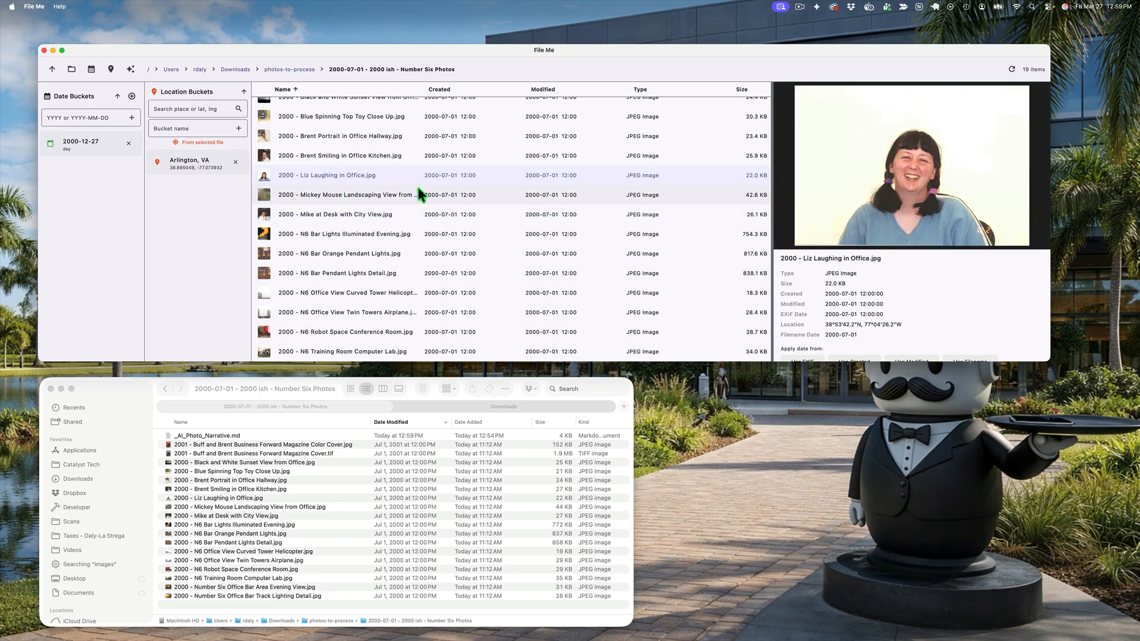
{"action": "left_click", "coordinate": [318, 158]}
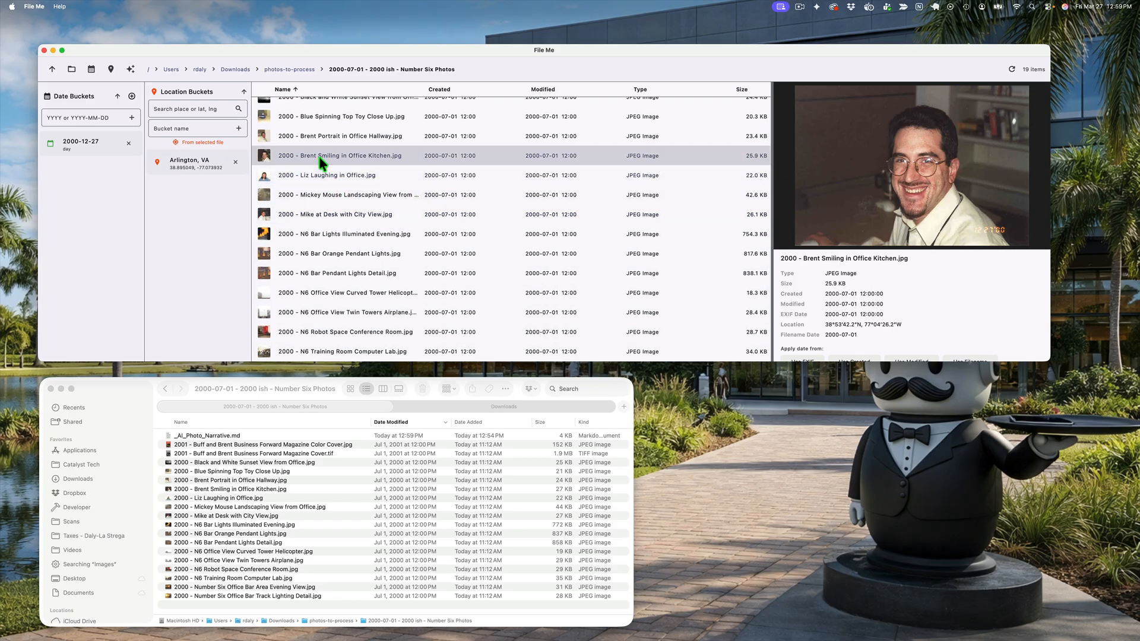
{"action": "scroll", "coordinate": [317, 161], "scroll_direction": "up", "scroll_amount": 1}
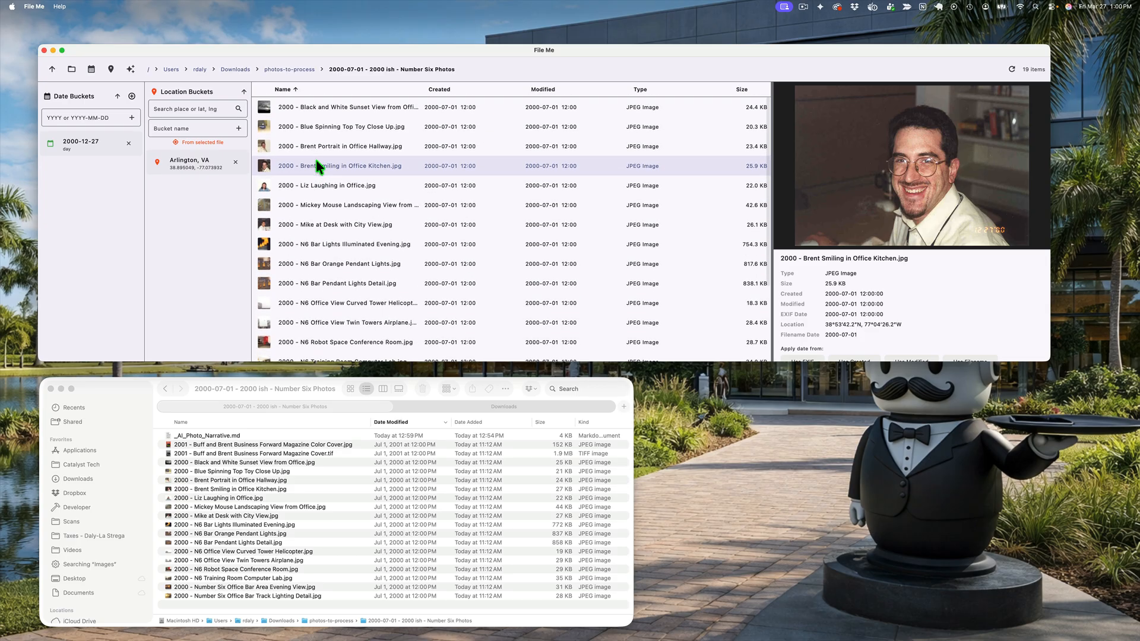
{"action": "left_click", "coordinate": [326, 152]}
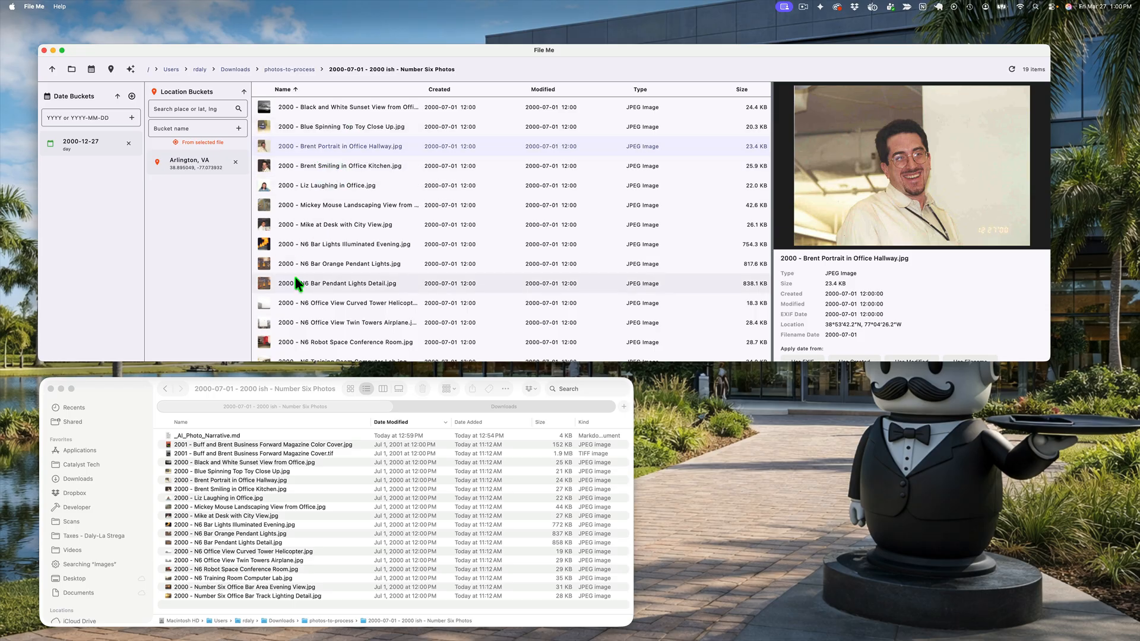
{"action": "scroll", "coordinate": [315, 336], "scroll_direction": "up", "scroll_amount": 2}
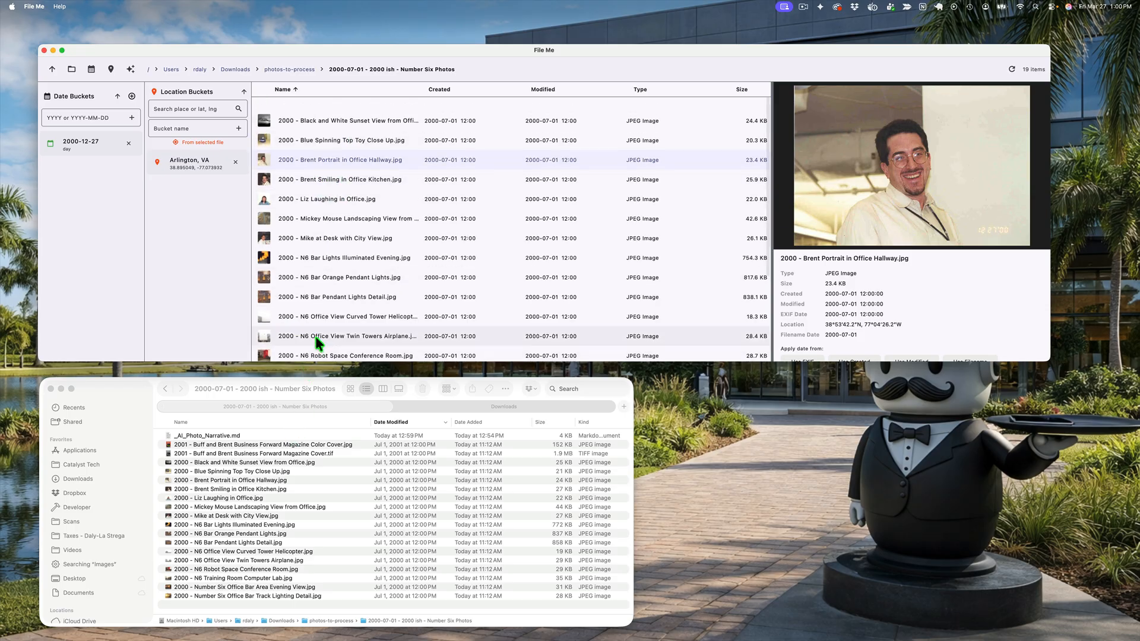
{"action": "left_click", "coordinate": [325, 127]}
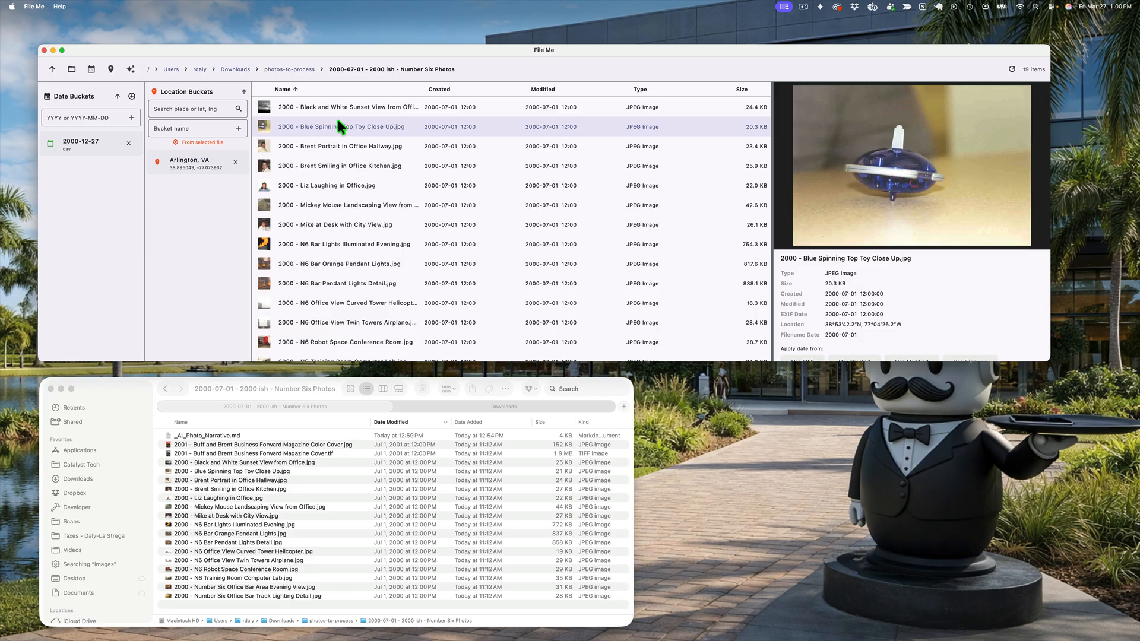
{"action": "left_click", "coordinate": [338, 108]}
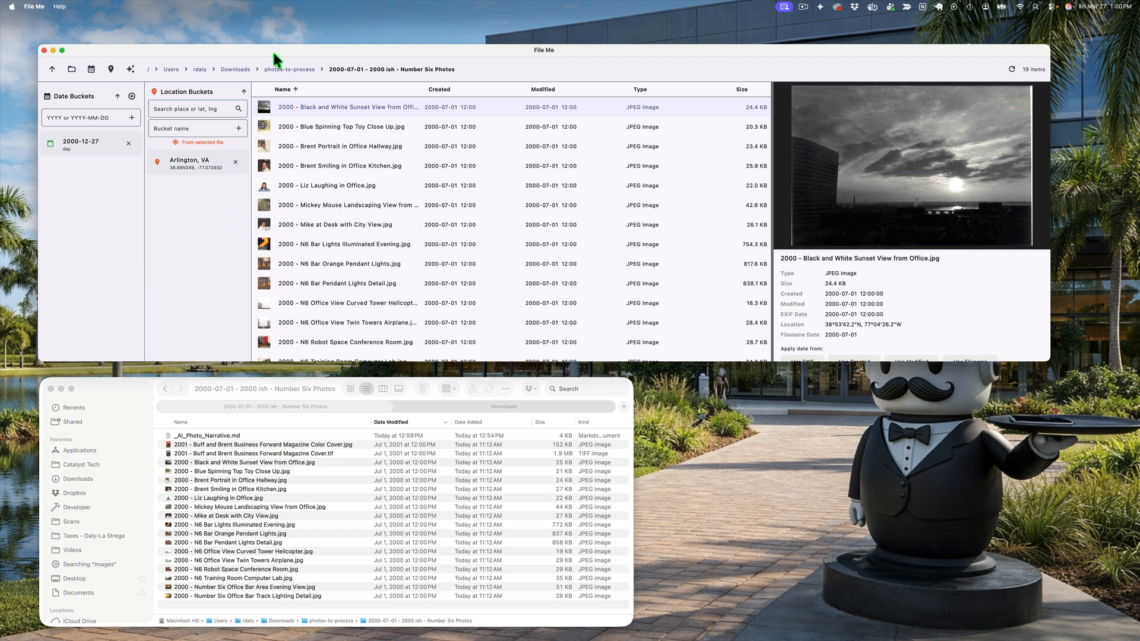
Step: Create a location bucket named "N6 Office" using the coordinates of the selected sunset photo
{"action": "left_click_drag", "start_coordinate": [272, 49], "coordinate": [287, 46]}
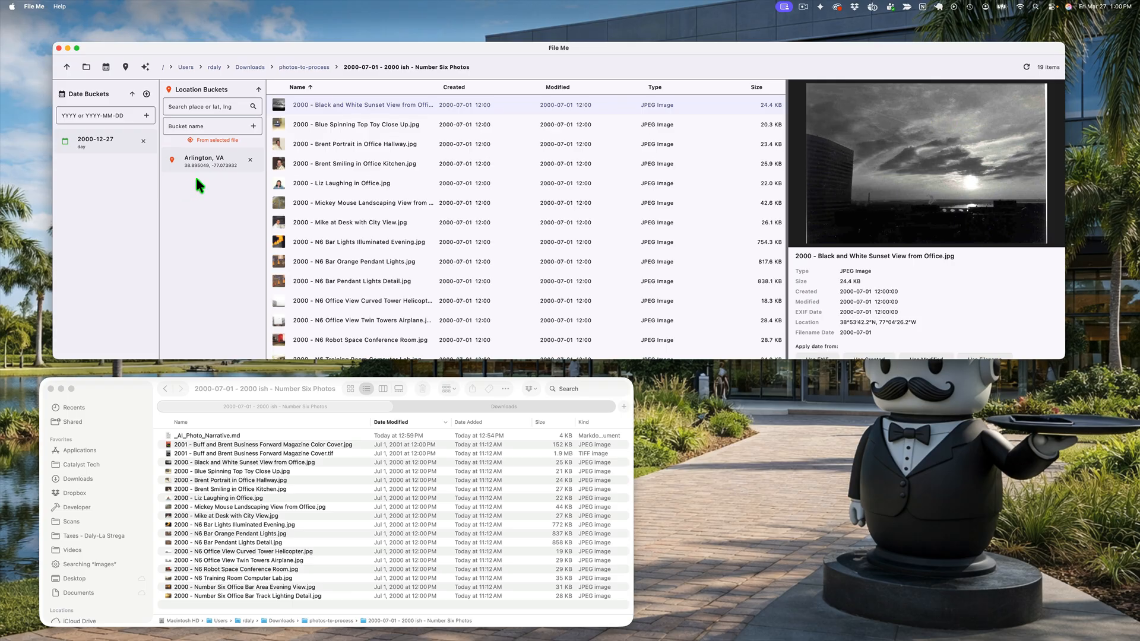
{"action": "left_click", "coordinate": [197, 108]}
{"action": "type", "text": "N"}
{"action": "key", "text": "BackSpace"}
{"action": "left_click", "coordinate": [198, 126]}
{"action": "type", "text": "N6 Office"}
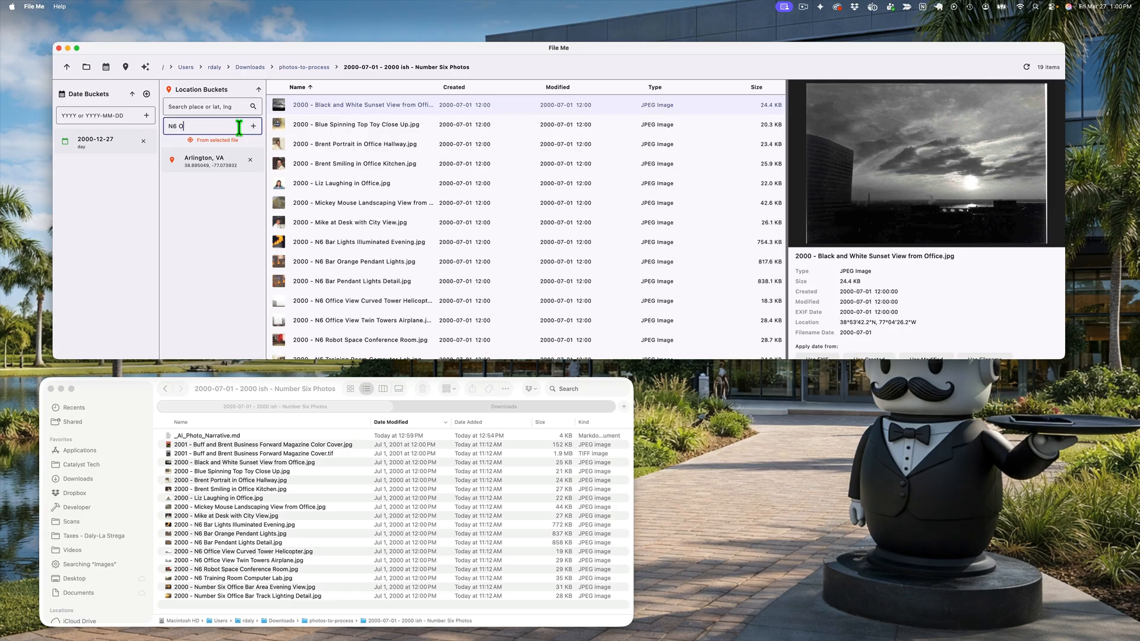
{"action": "left_click", "coordinate": [209, 139]}
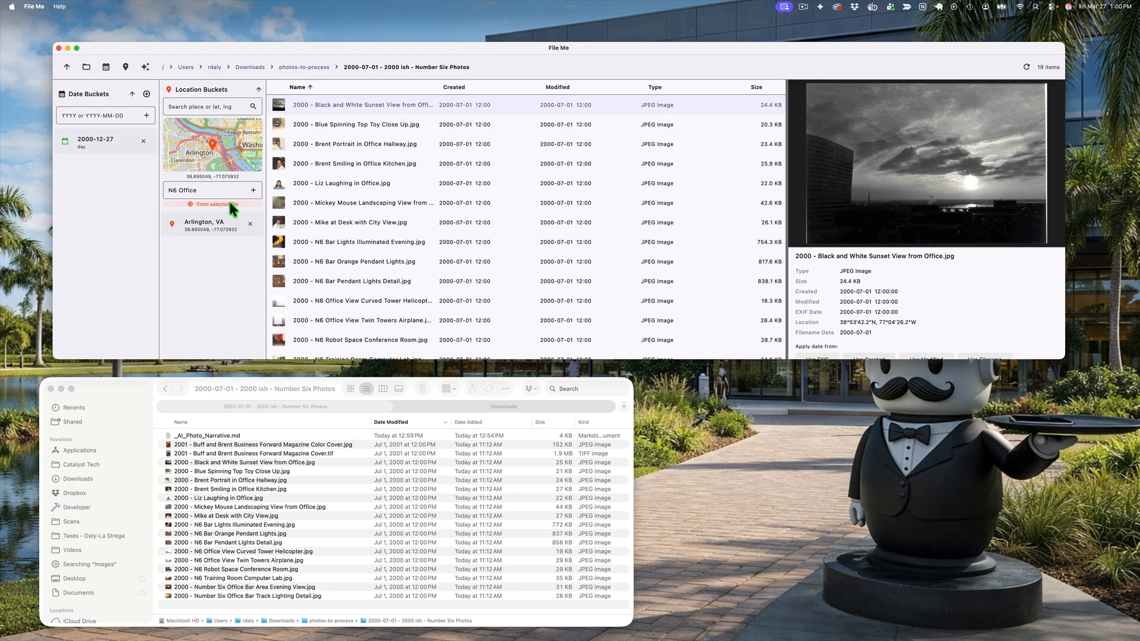
{"action": "left_click", "coordinate": [252, 190]}
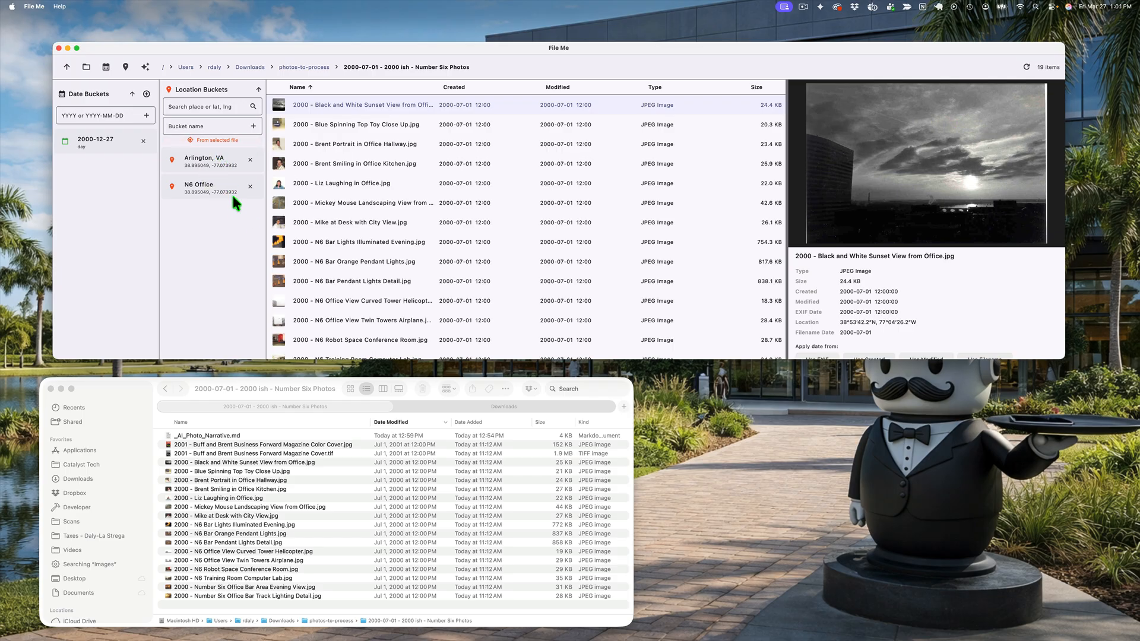
Step: Search for "Paris, France" and add it as the location bucket "Paris, Île-de-France"
{"action": "left_click", "coordinate": [216, 107]}
{"action": "type", "text": "Par"}
{"action": "type", "text": "is"}
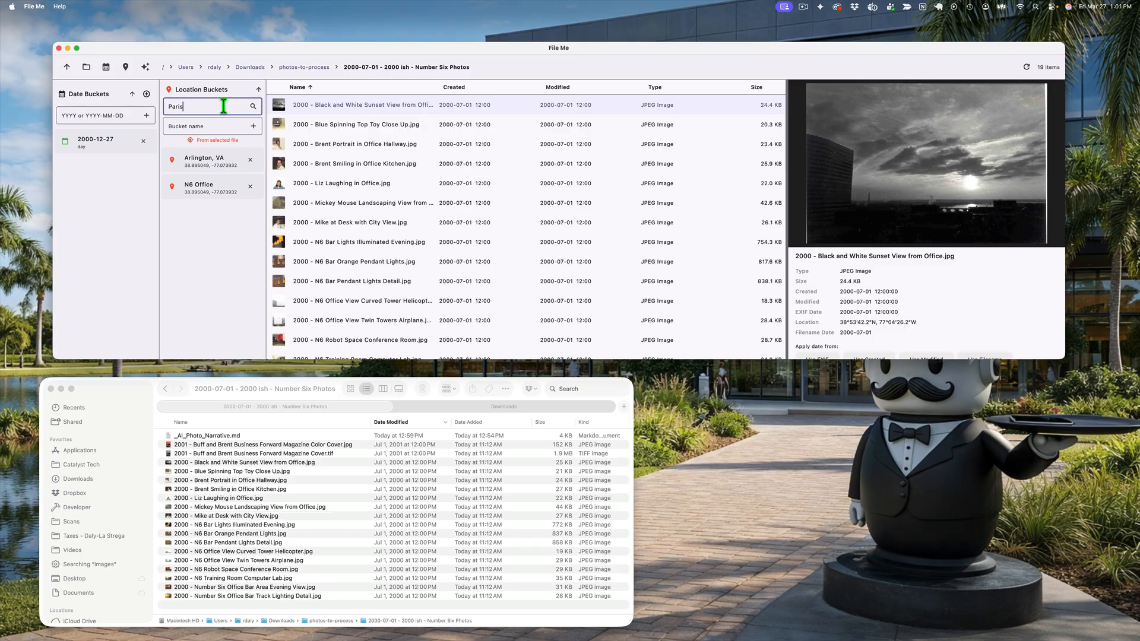
{"action": "type", "text": ", France"}
{"action": "key", "text": "Return"}
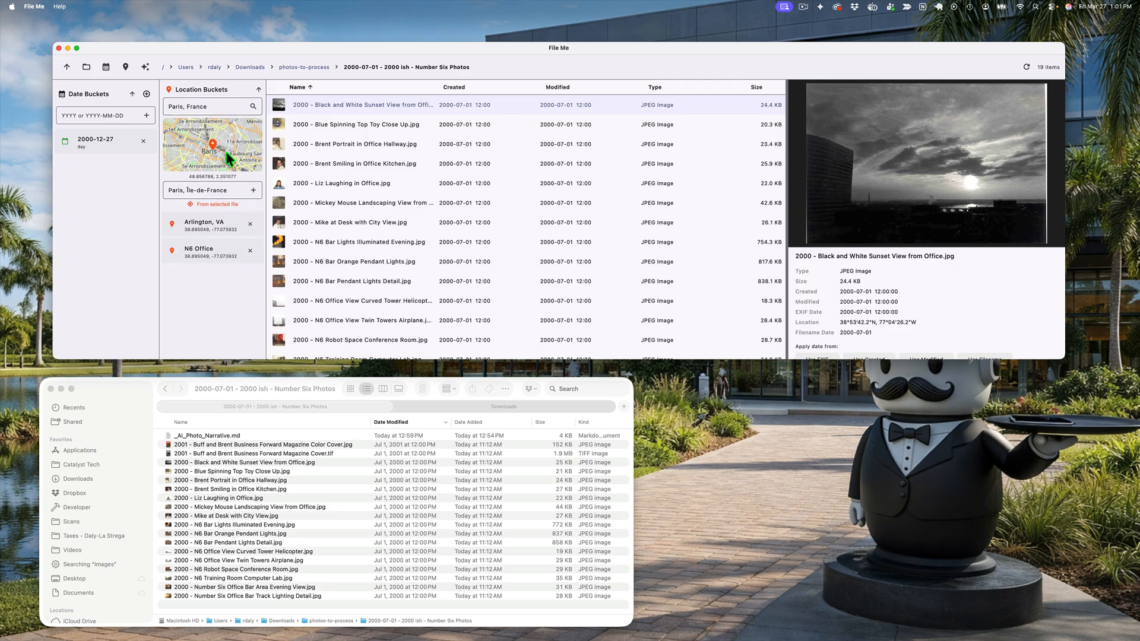
{"action": "left_click", "coordinate": [251, 189]}
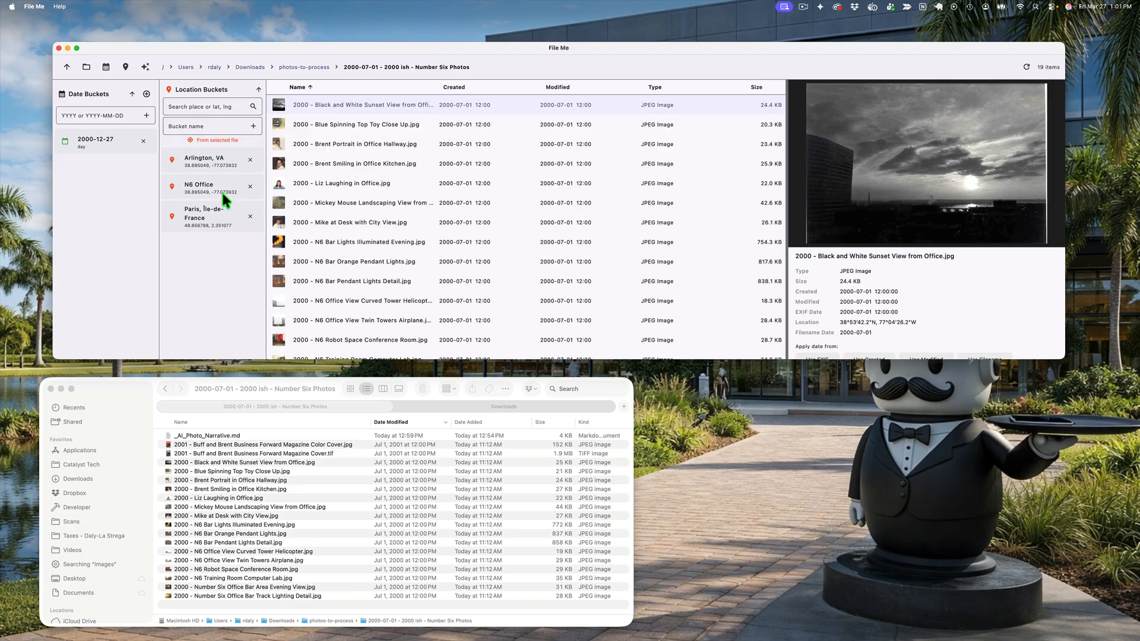
Step: Add a year-level date bucket for 2004
{"action": "left_click", "coordinate": [91, 114]}
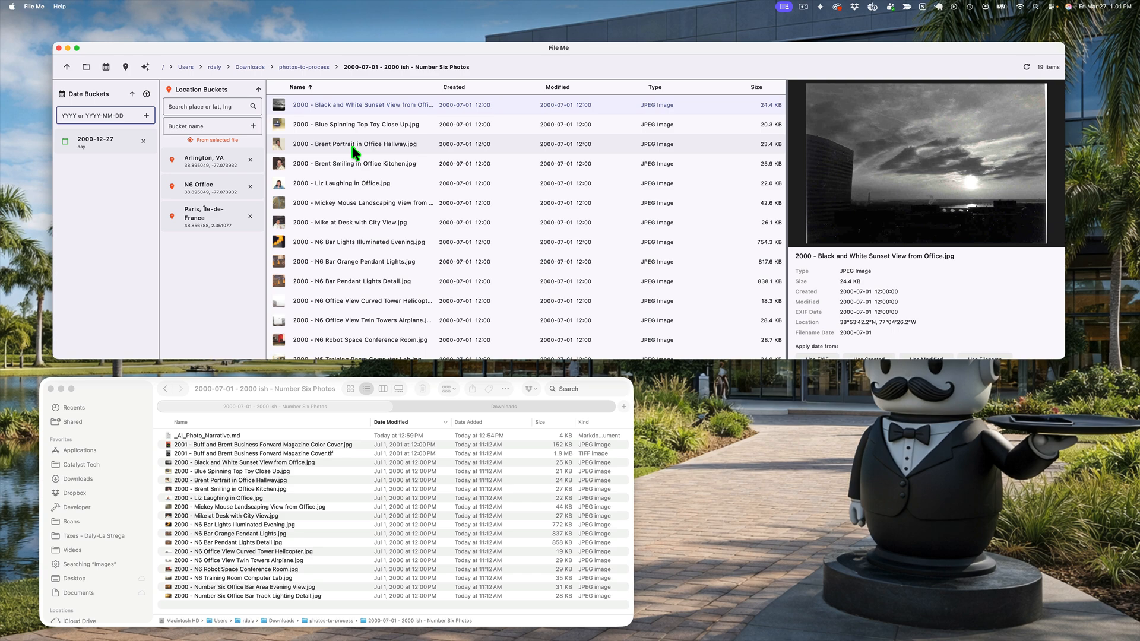
{"action": "type", "text": "2004"}
{"action": "key", "text": "Return"}
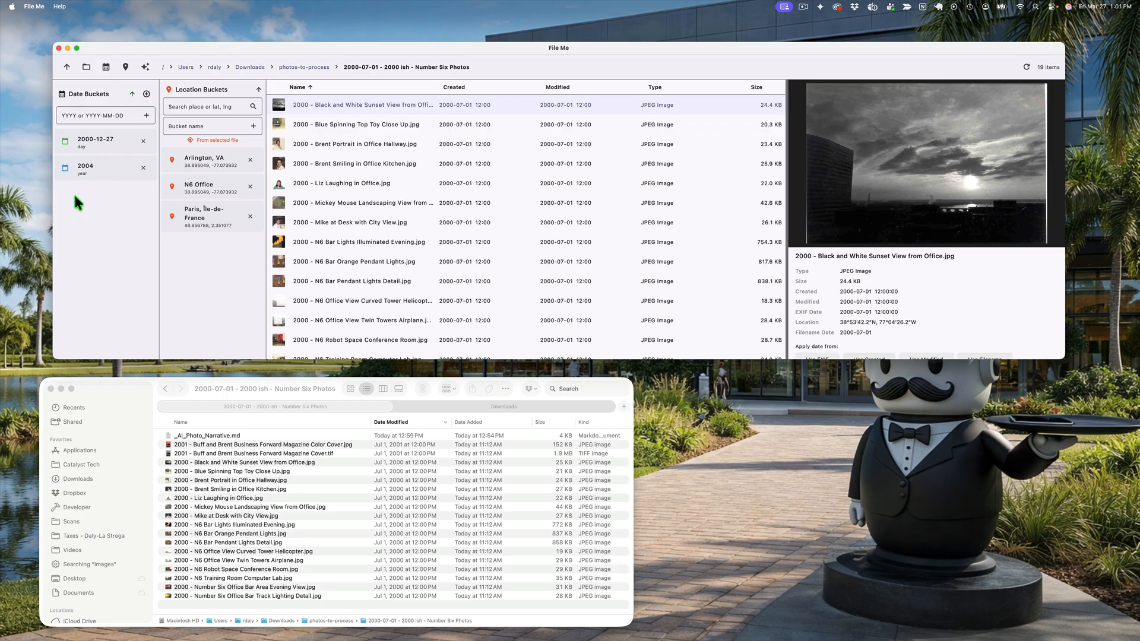
Step: Toggle the sort order of the date buckets back and forth
{"action": "left_click", "coordinate": [132, 94]}
{"action": "left_click", "coordinate": [132, 93]}
{"action": "left_click", "coordinate": [132, 94]}
{"action": "left_click", "coordinate": [132, 94]}
Step: Add a month-level date bucket for 2005-05
{"action": "left_click", "coordinate": [101, 114]}
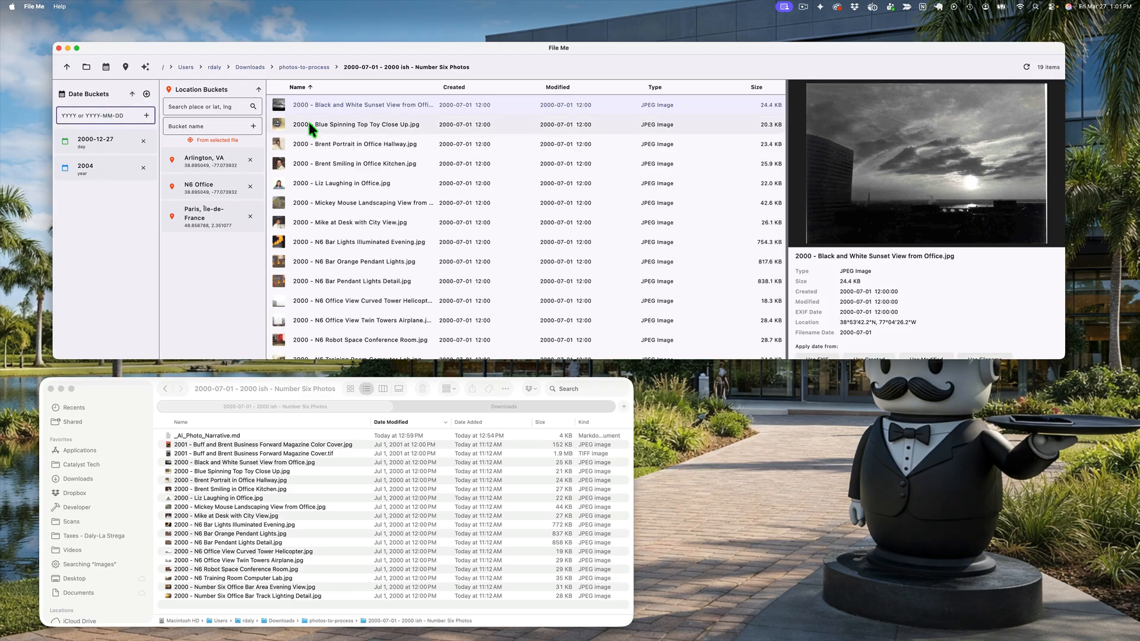
{"action": "type", "text": "2005-05"}
{"action": "key", "text": "Return"}
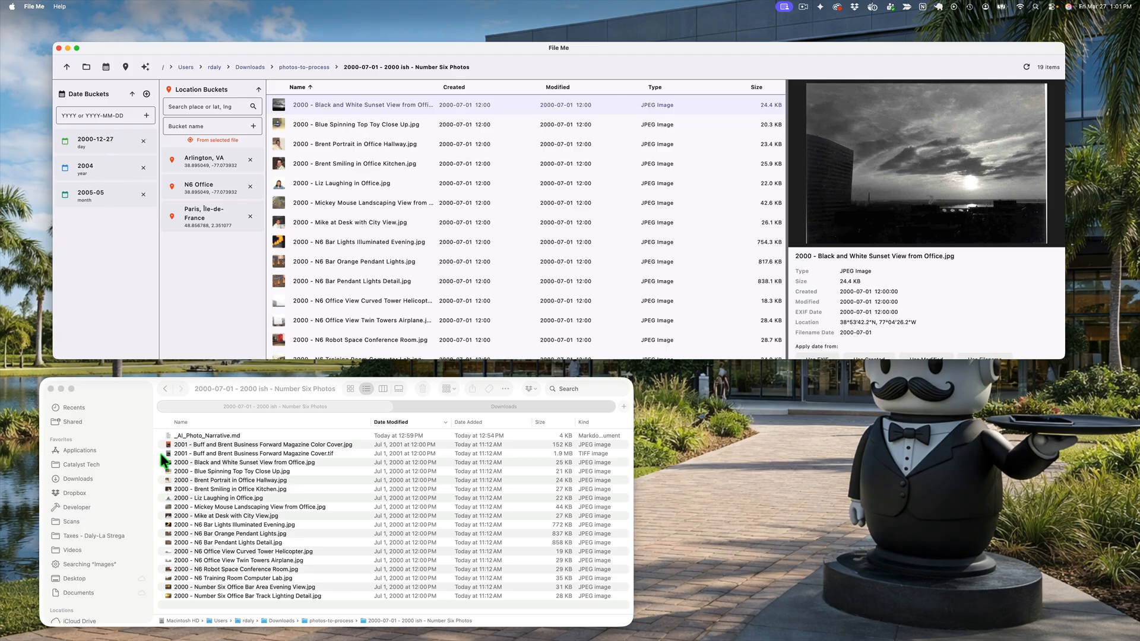
Step: Switch to Finder, open the 2001 Business Forward magazine color cover JPG to check its issue date, and close the image
{"action": "left_click", "coordinate": [194, 448]}
{"action": "left_click", "coordinate": [193, 447]}
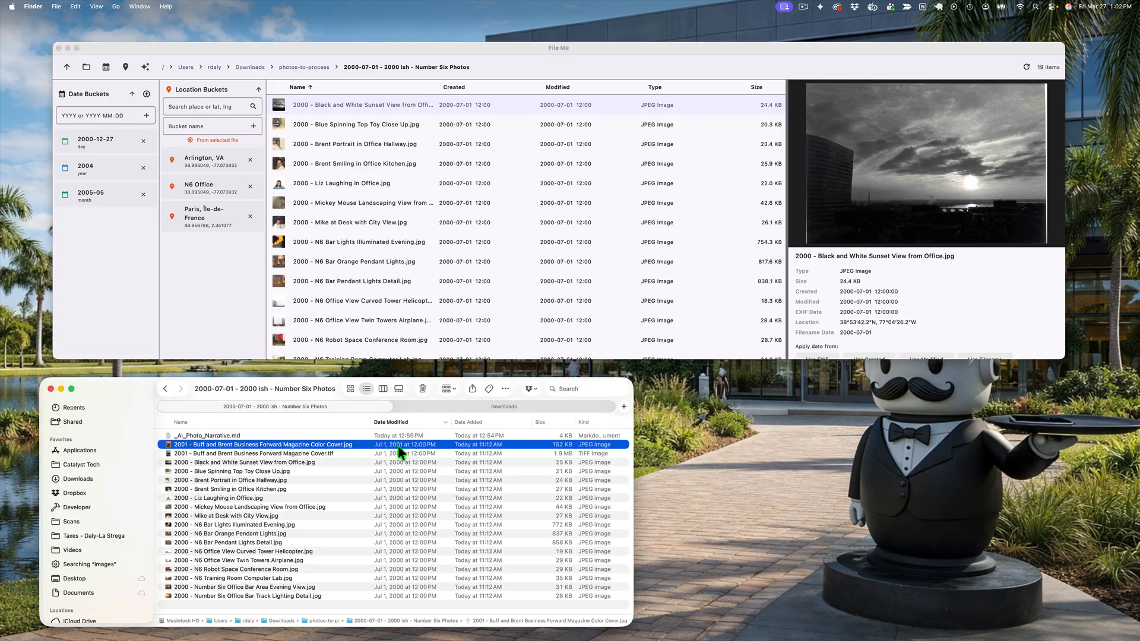
{"action": "double_click", "coordinate": [237, 446]}
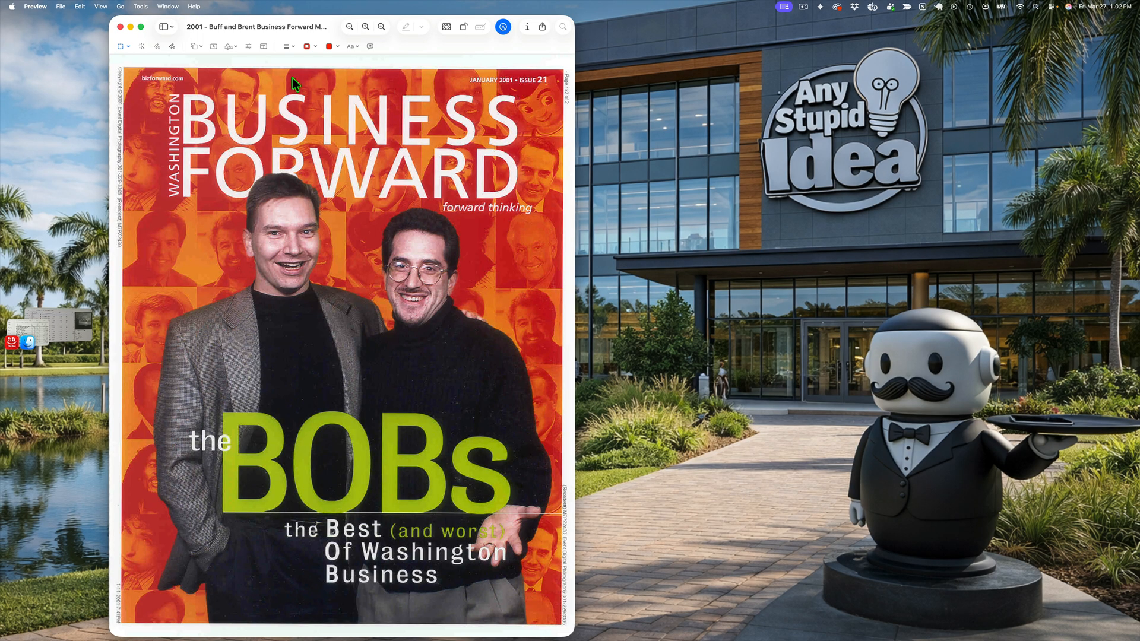
{"action": "left_click", "coordinate": [121, 27]}
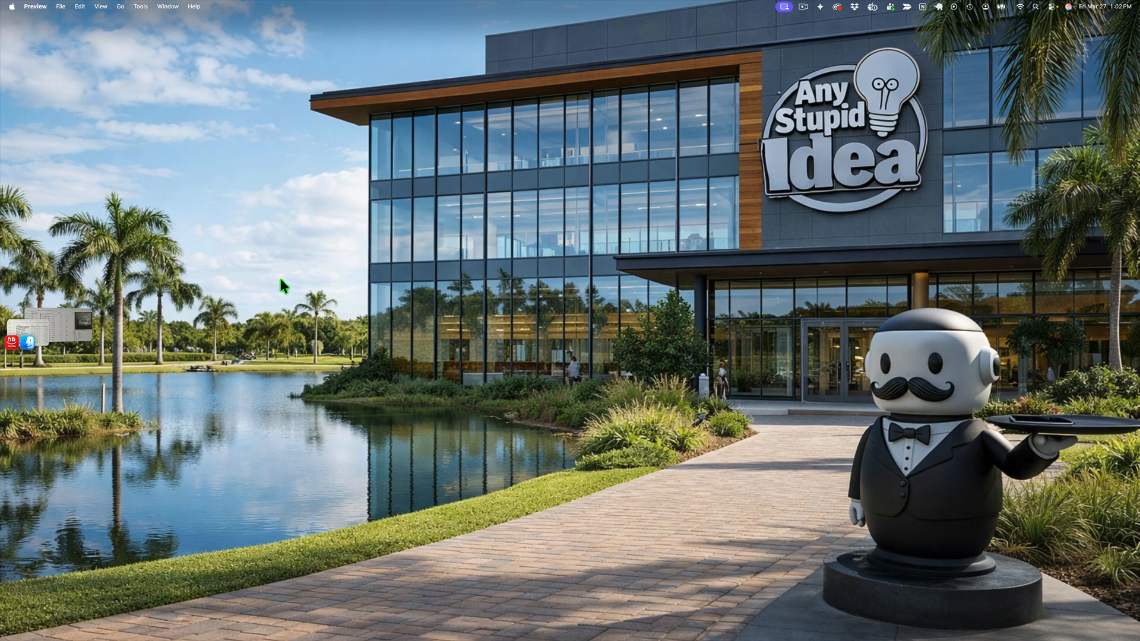
{"action": "key", "text": "super+Tab"}
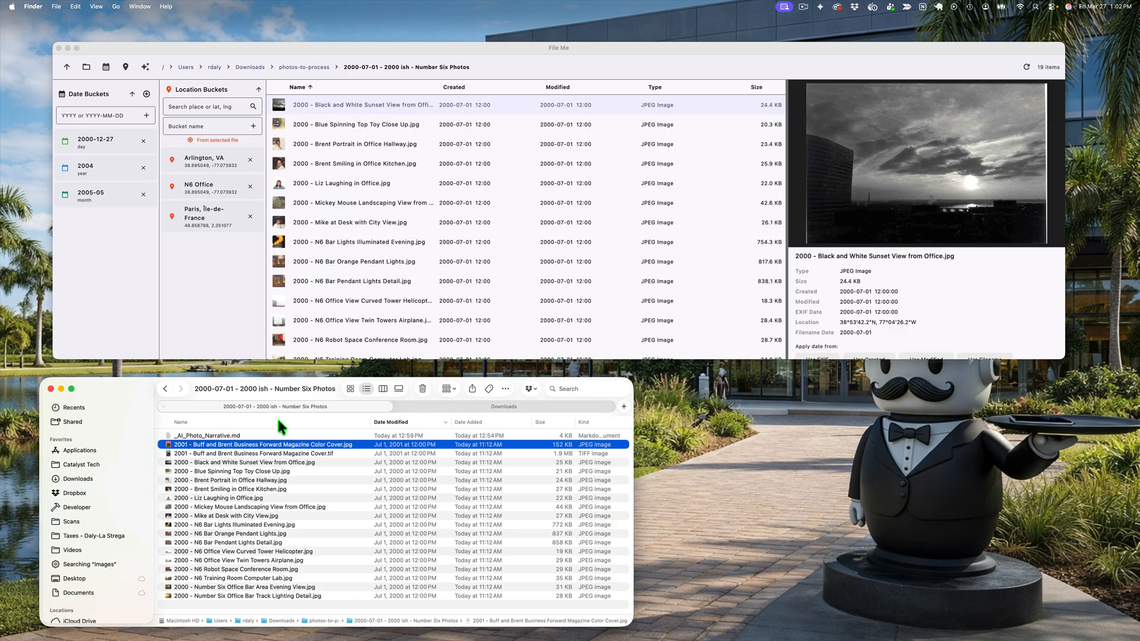
Step: In File Me, select both 2001 Business Forward magazine cover files and add a month-level date bucket for 2001-01
{"action": "scroll", "coordinate": [372, 285], "scroll_direction": "down", "scroll_amount": 5}
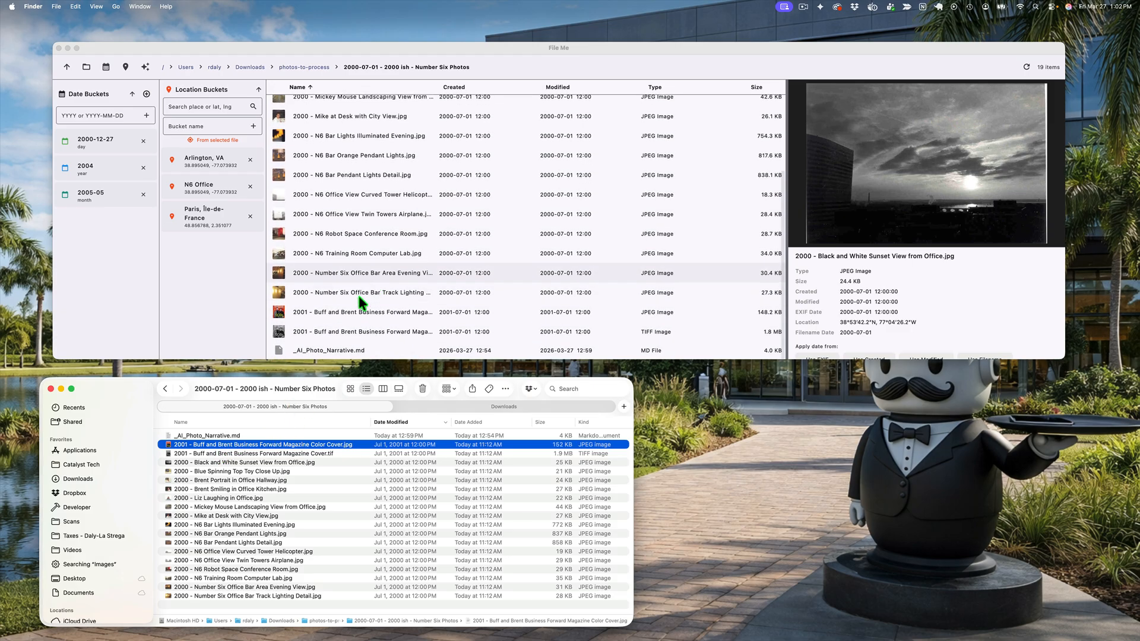
{"action": "left_click", "coordinate": [335, 310]}
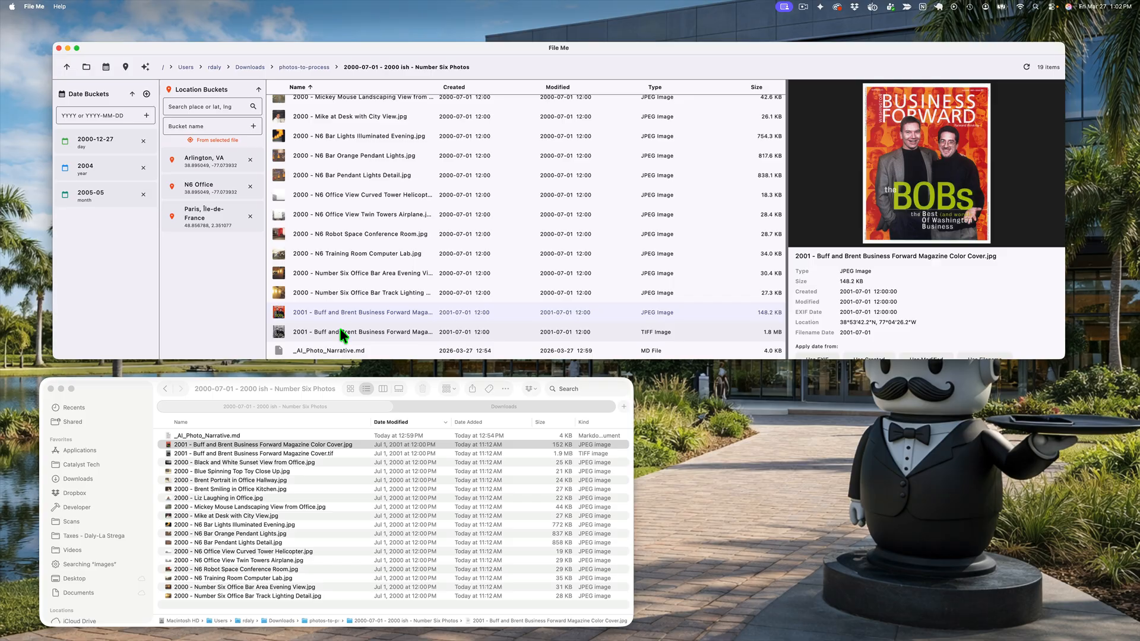
{"action": "left_click", "coordinate": [342, 332], "text": "shift"}
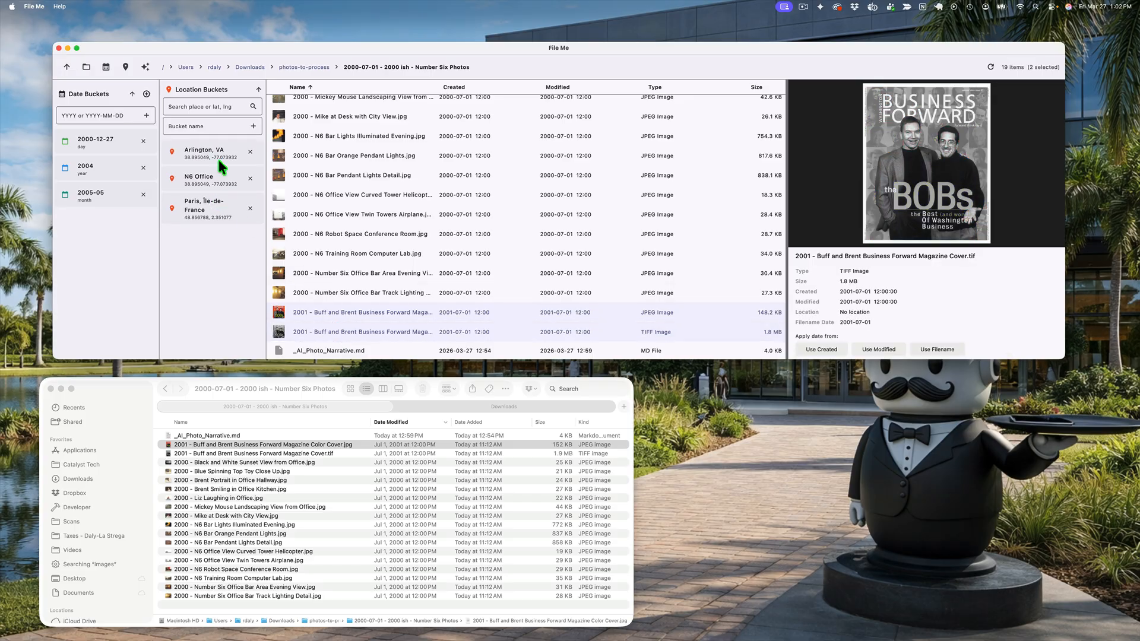
{"action": "left_click", "coordinate": [90, 114]}
{"action": "type", "text": "2001-01"}
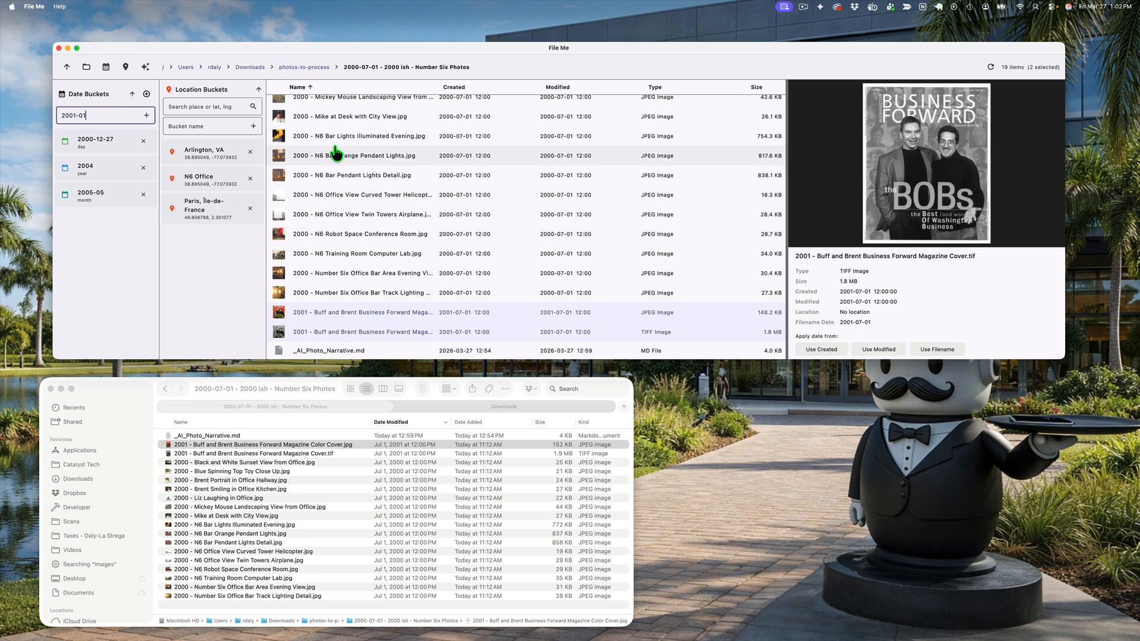
{"action": "key", "text": "Return"}
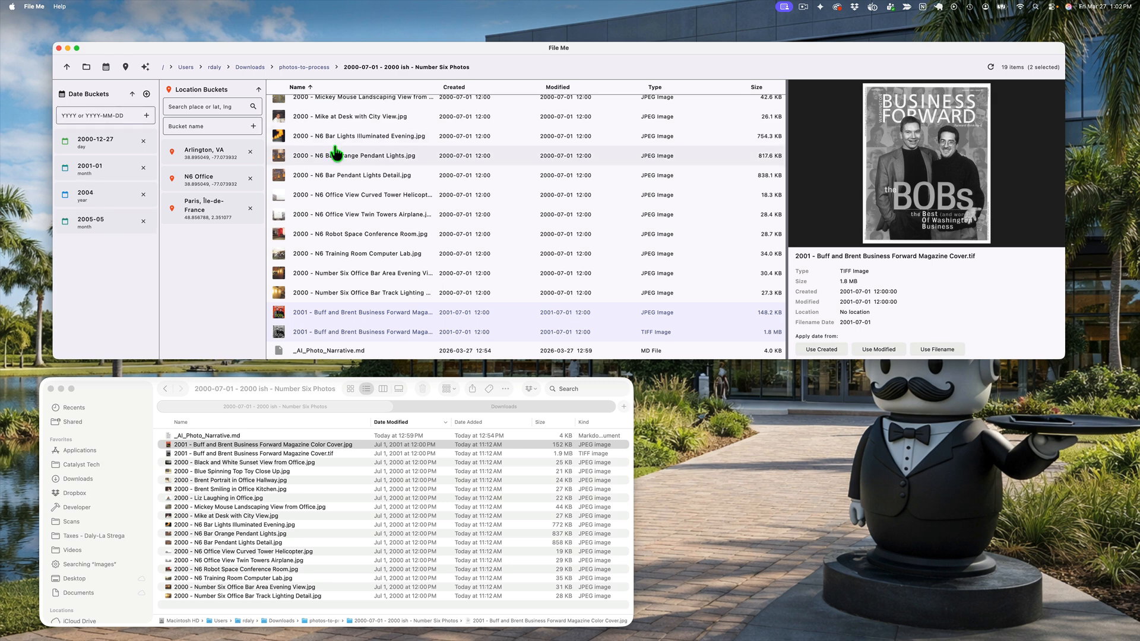
Step: Apply the 2001-01 date bucket to both selected magazine cover files and view the color cover's updated details
{"action": "left_click_drag", "start_coordinate": [81, 164], "coordinate": [377, 324]}
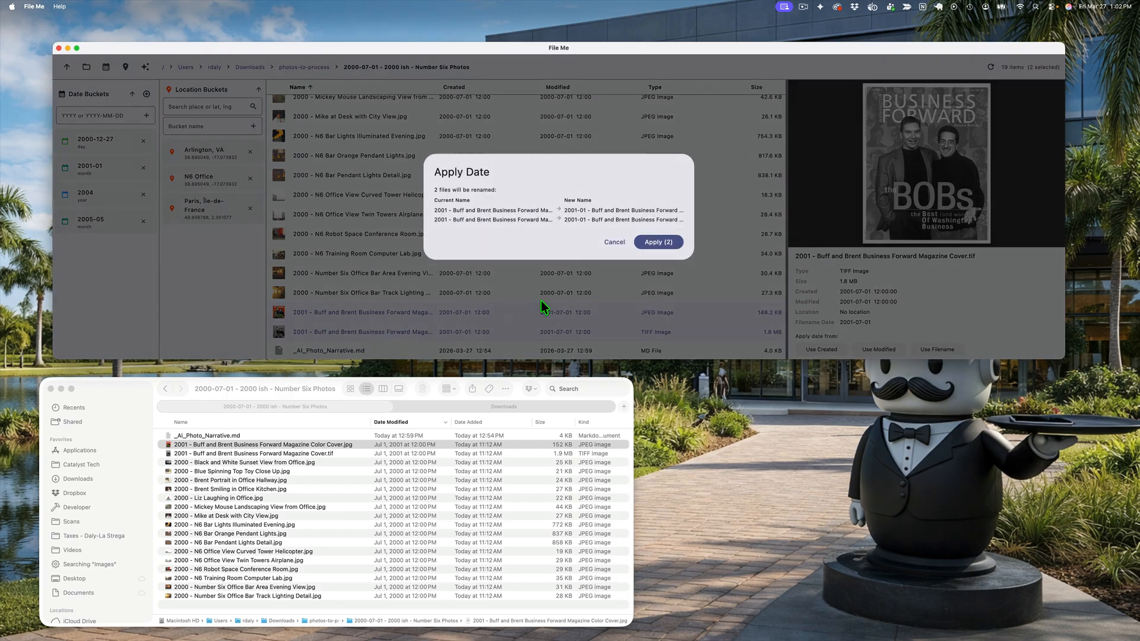
{"action": "left_click", "coordinate": [661, 241]}
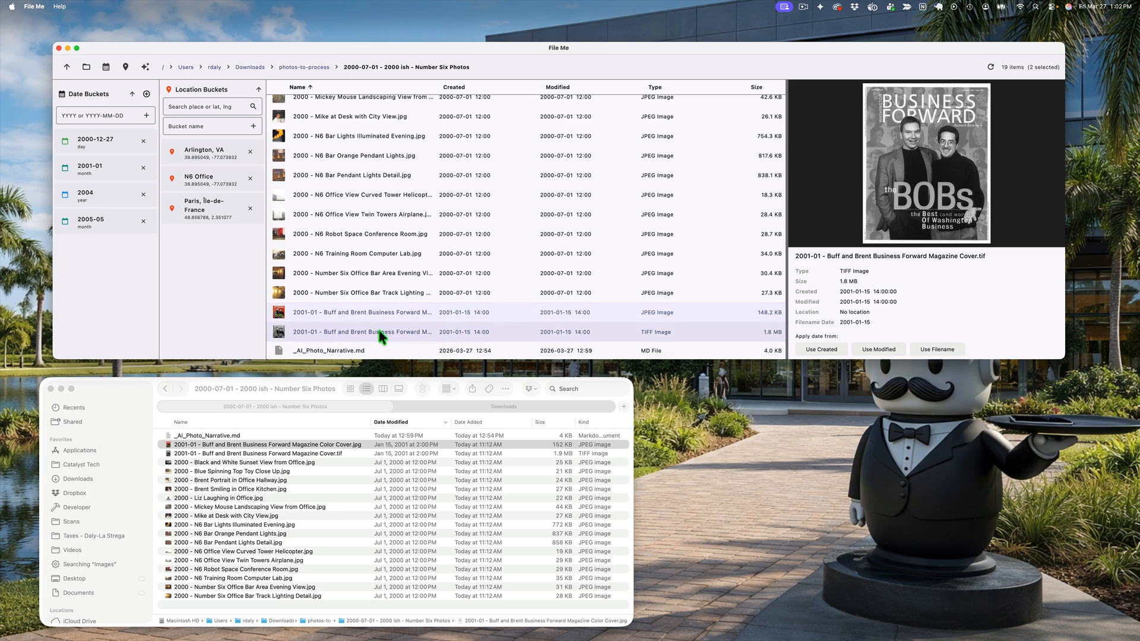
{"action": "left_click", "coordinate": [375, 311]}
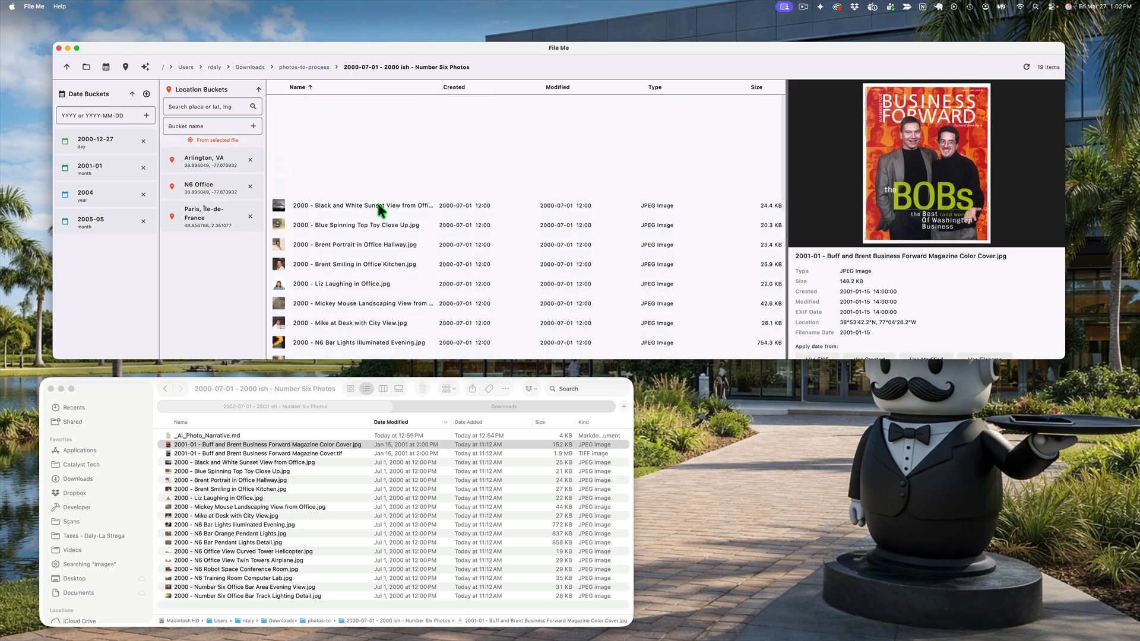
Step: Open the "2000-07-01 - 2000 ish - Various Family and N6 01" folder inside photos-to-process and look through its file names and dates
{"action": "left_click", "coordinate": [296, 67]}
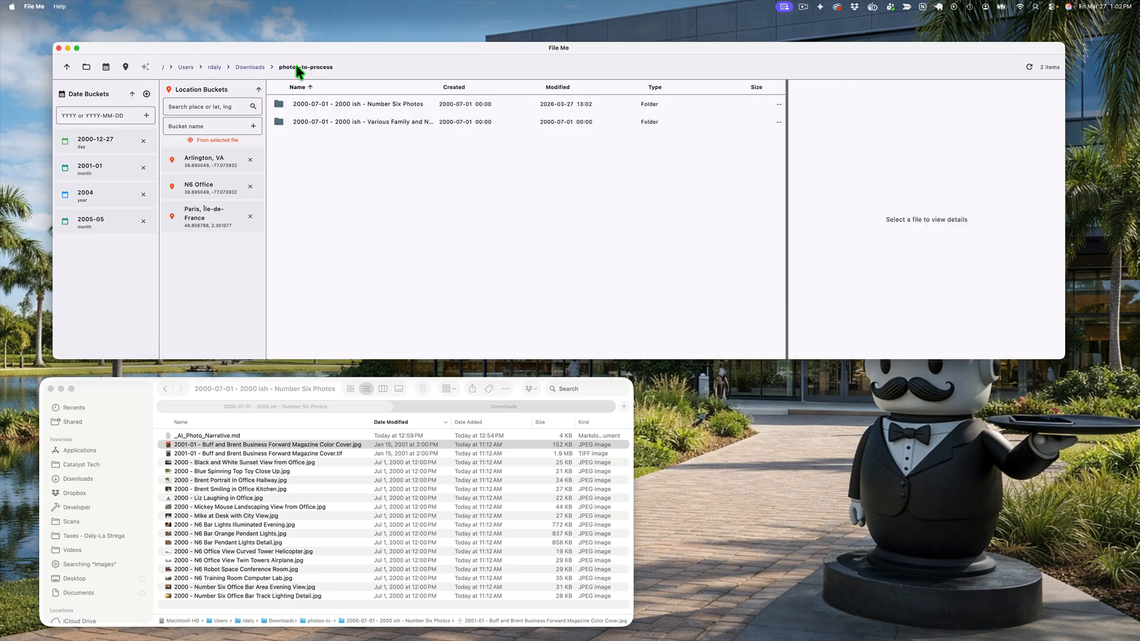
{"action": "double_click", "coordinate": [355, 123]}
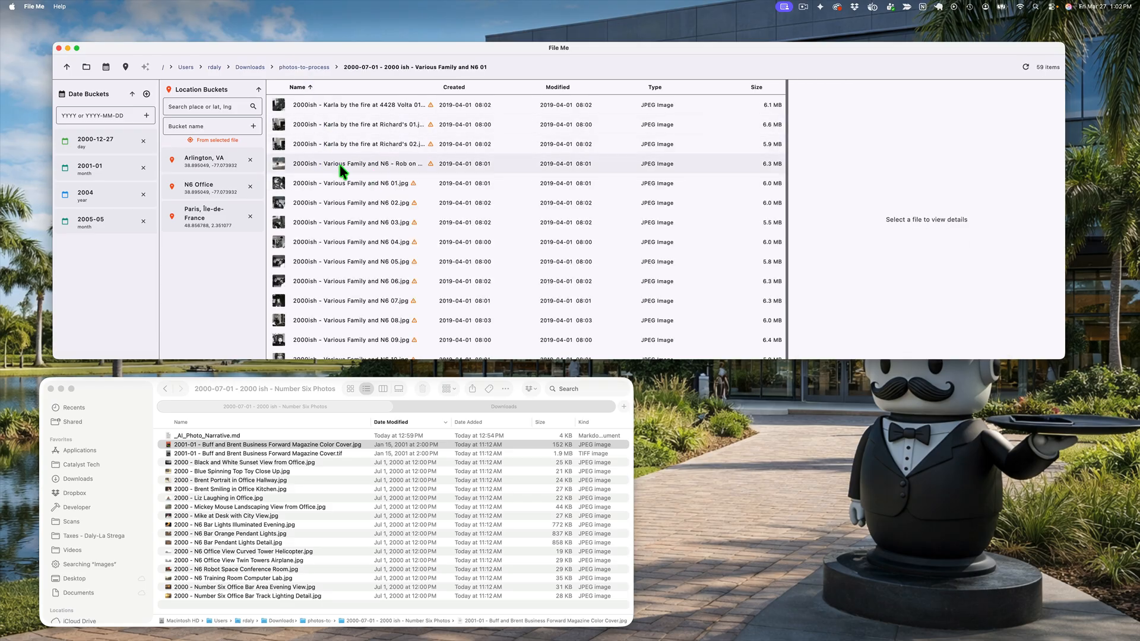
{"action": "scroll", "coordinate": [365, 257], "scroll_direction": "down", "scroll_amount": 2}
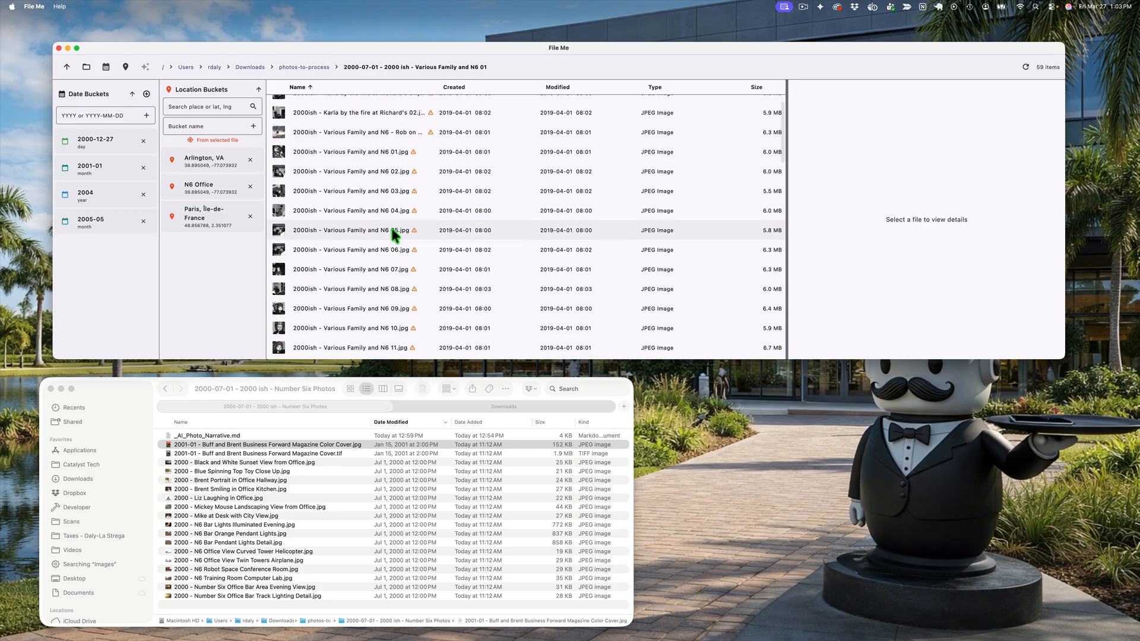
{"action": "scroll", "coordinate": [380, 228], "scroll_direction": "down", "scroll_amount": 5}
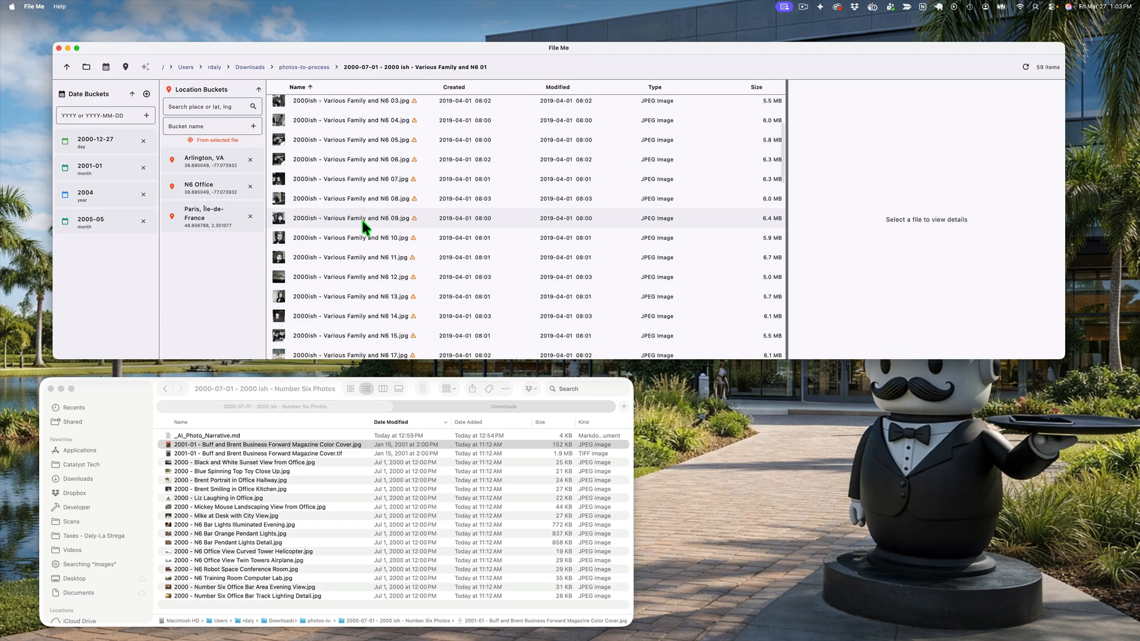
{"action": "scroll", "coordinate": [364, 226], "scroll_direction": "down", "scroll_amount": 10}
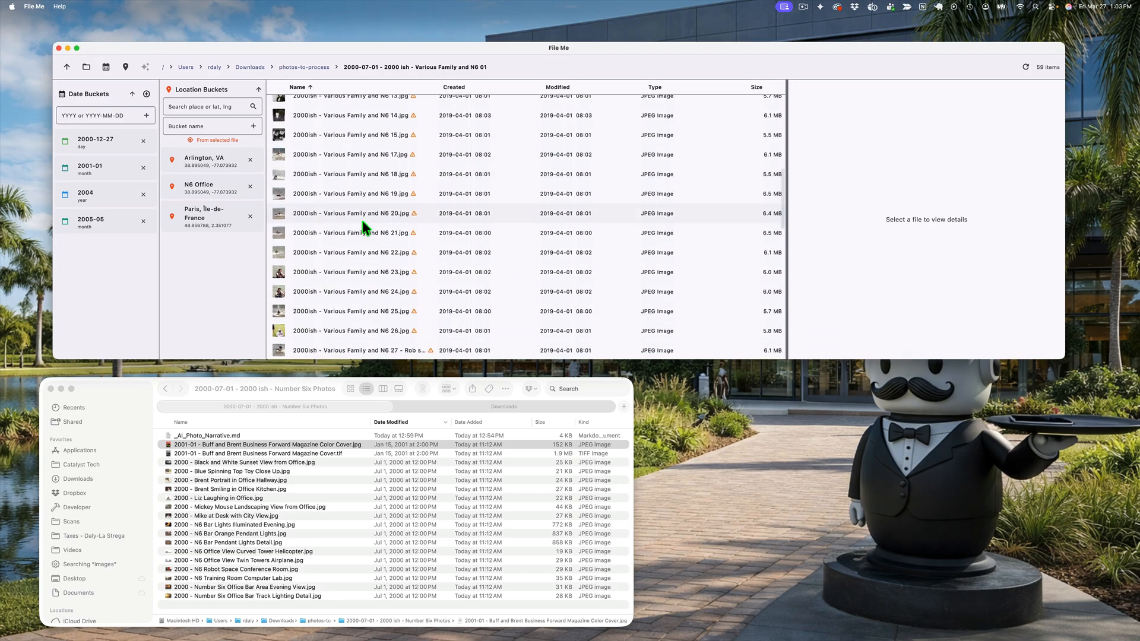
{"action": "scroll", "coordinate": [362, 220], "scroll_direction": "down", "scroll_amount": 4}
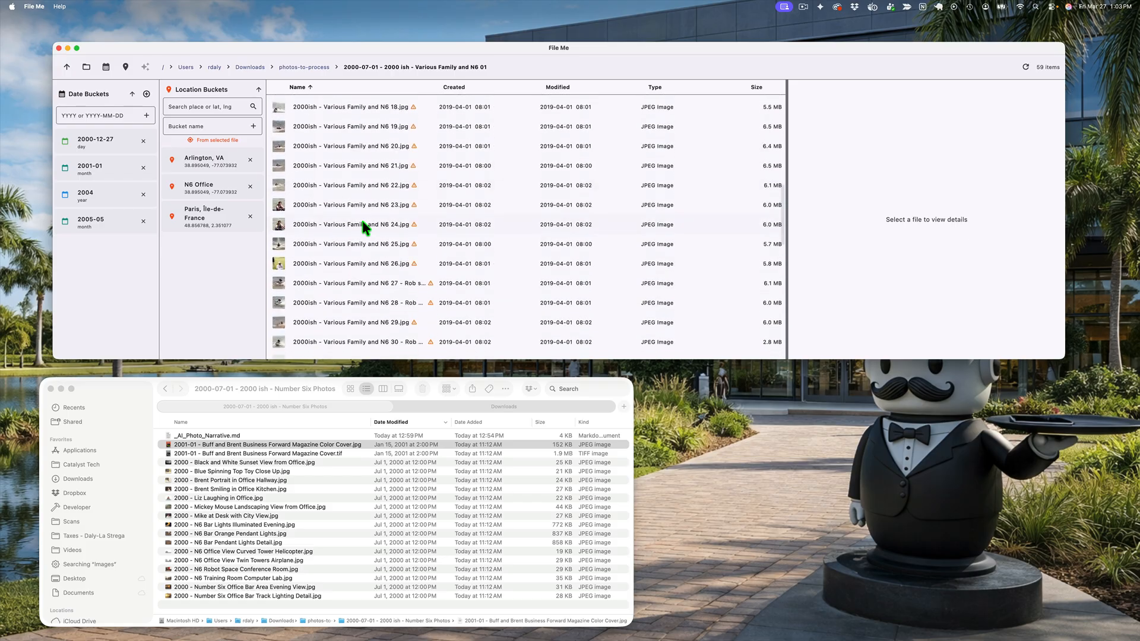
{"action": "scroll", "coordinate": [362, 221], "scroll_direction": "up", "scroll_amount": 20}
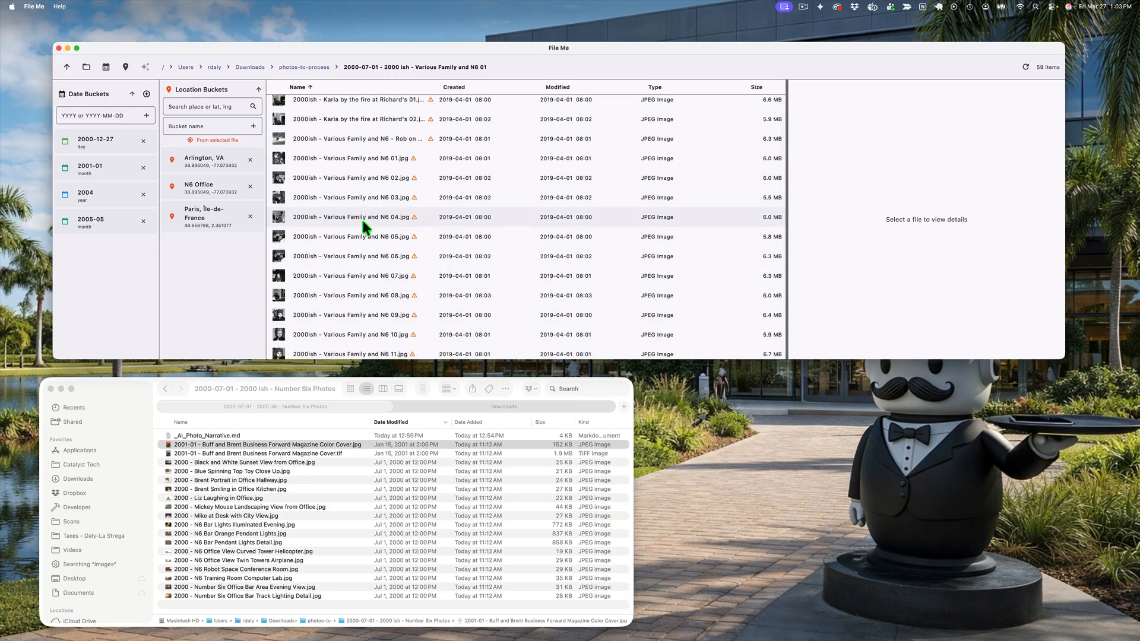
{"action": "scroll", "coordinate": [362, 221], "scroll_direction": "down", "scroll_amount": 20}
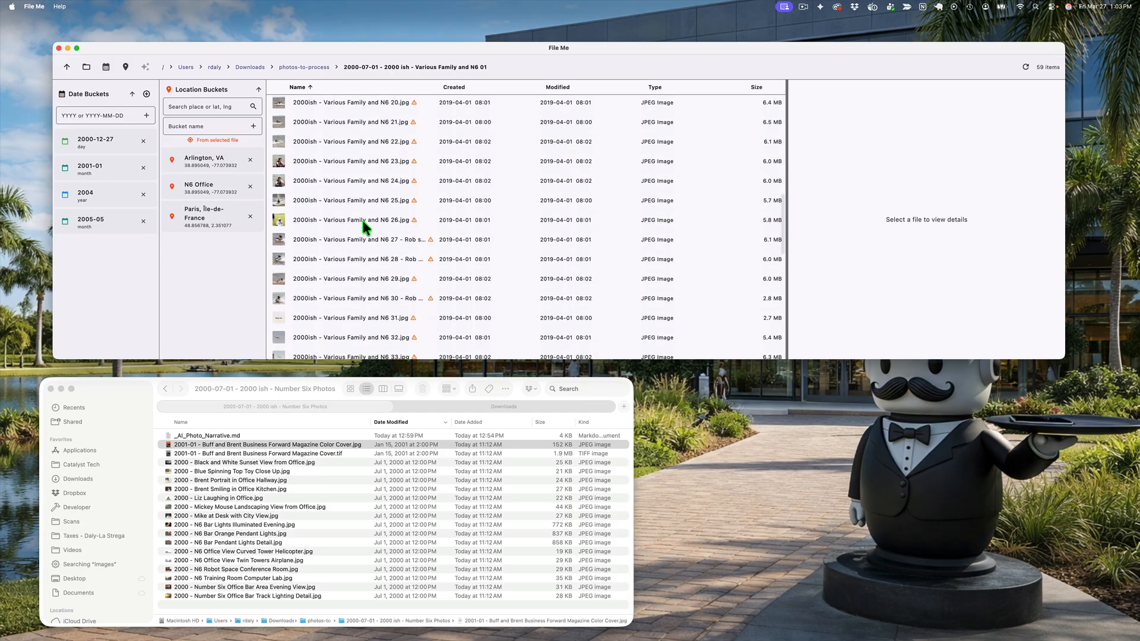